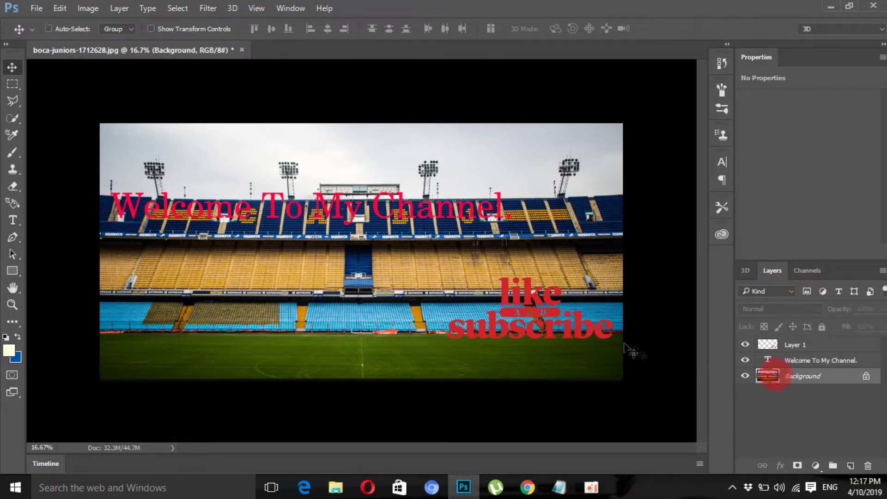
Load the like-and-subscribe graphic on Layer 1 as a selection and make the Background layer active
click(782, 364)
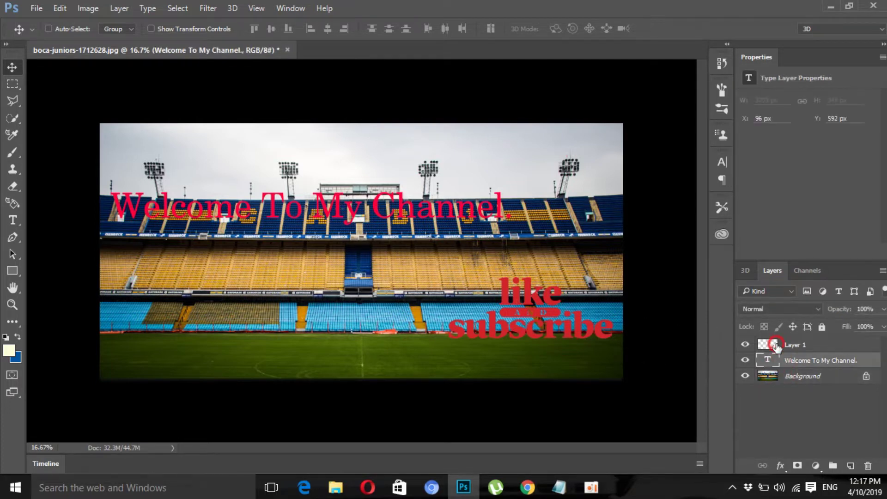
click(781, 346)
ctrl+click(775, 345)
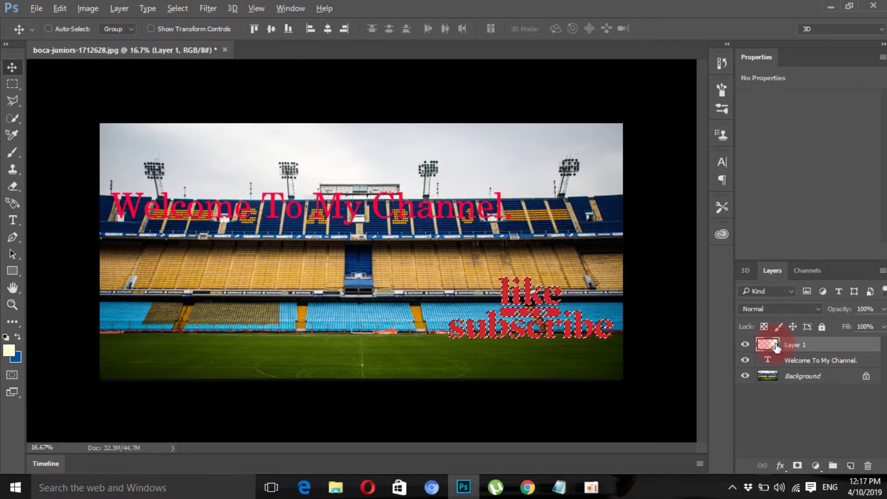
drag(781, 376, 778, 351)
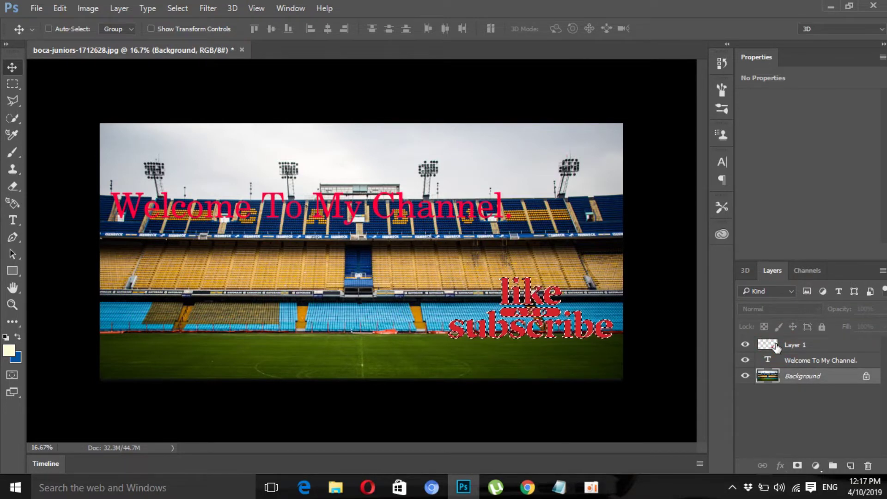
key(ctrl)
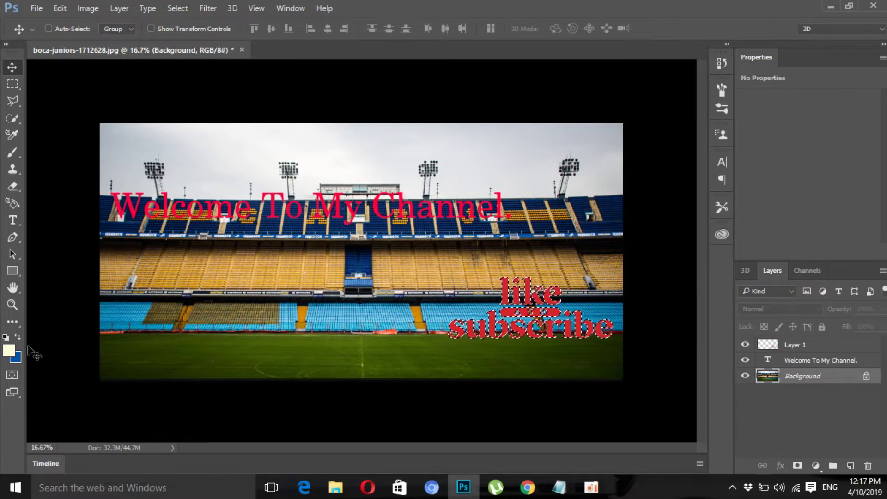
Set the foreground colour to bright yellow
click(14, 356)
drag(672, 265, 678, 377)
drag(636, 314, 675, 236)
drag(683, 376, 675, 408)
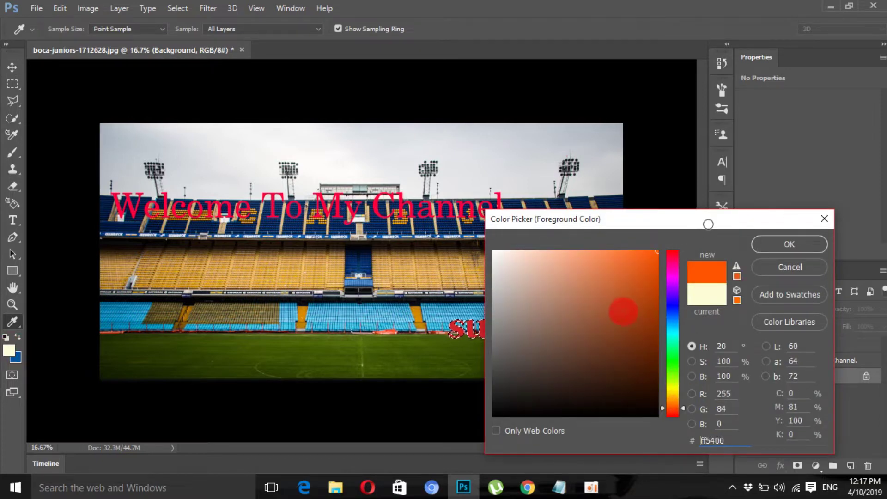
drag(677, 381, 678, 392)
click(796, 246)
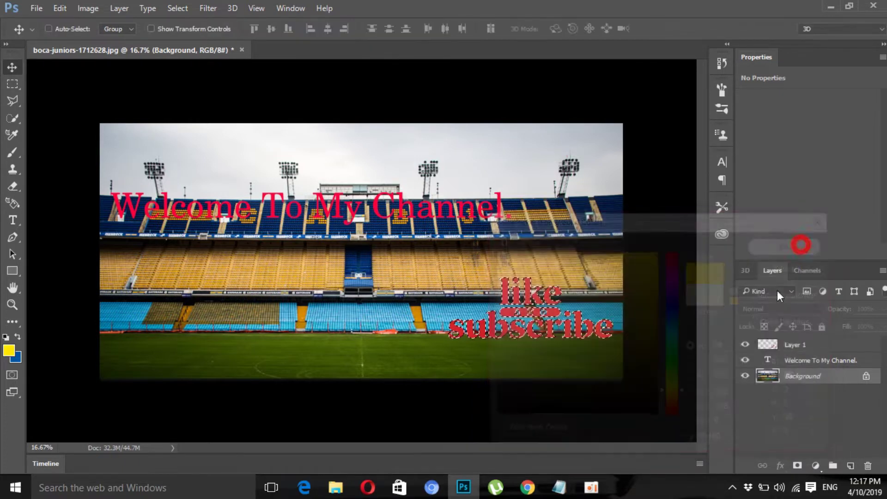
Fill the selected lettering on the Background layer with the blue background colour and deselect
key(ctrl)
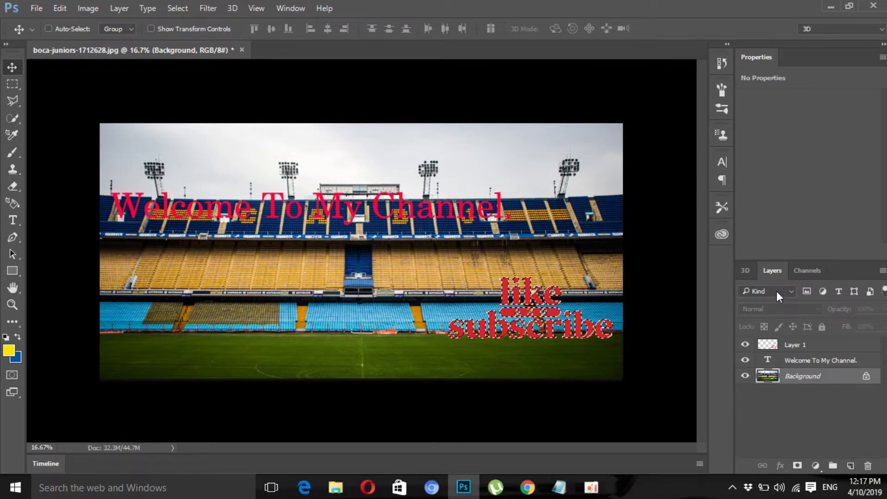
key(ctrl)
key(ctrl+d)
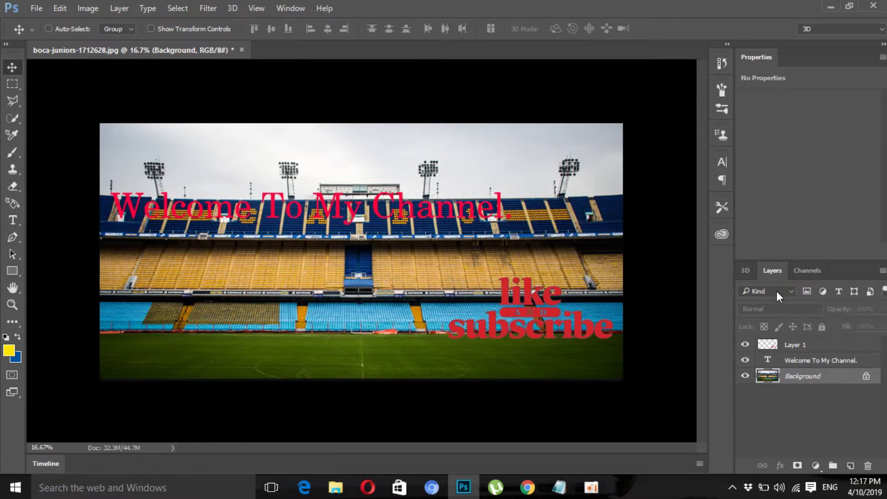
Move the red like-and-subscribe graphic left to the centre of the stands and try to move the blue lettering
right_click(601, 324)
click(610, 329)
drag(528, 330, 358, 327)
right_click(532, 331)
click(543, 340)
click(543, 332)
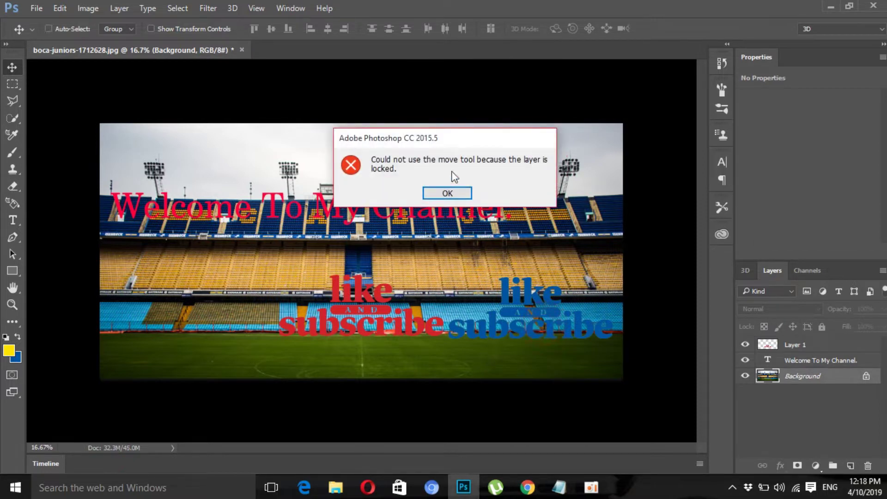
click(447, 193)
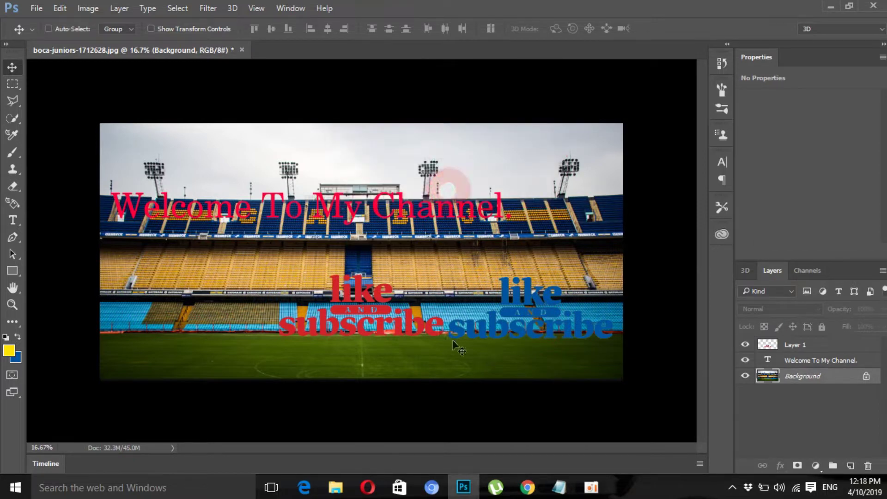
Clear the selection and move Layer 1's red graphic left, away from the blue lettering on the Background
click(800, 362)
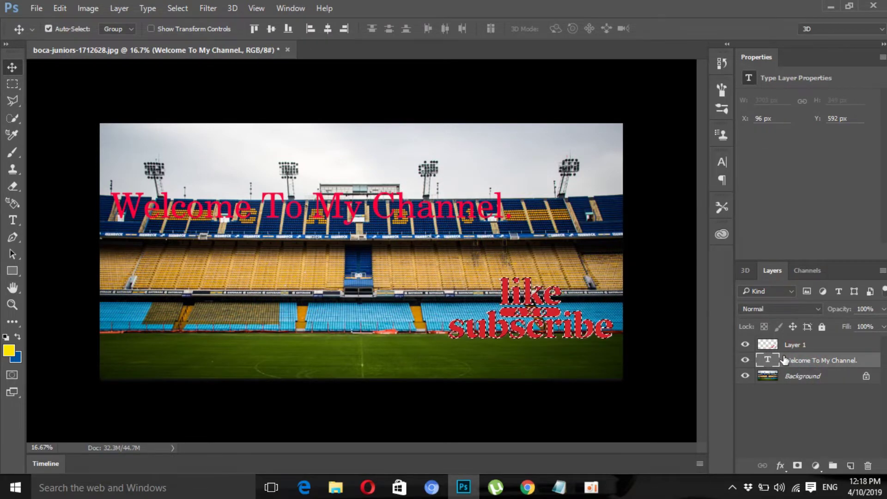
key(ctrl)
click(769, 347)
drag(533, 345, 363, 342)
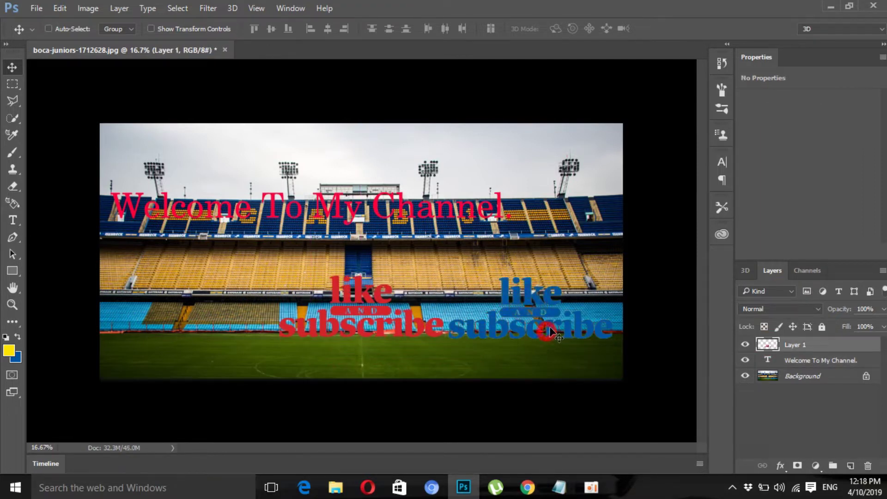
Delete Layer 1 and try to move the remaining blue lettering on the Background
right_click(553, 329)
click(531, 305)
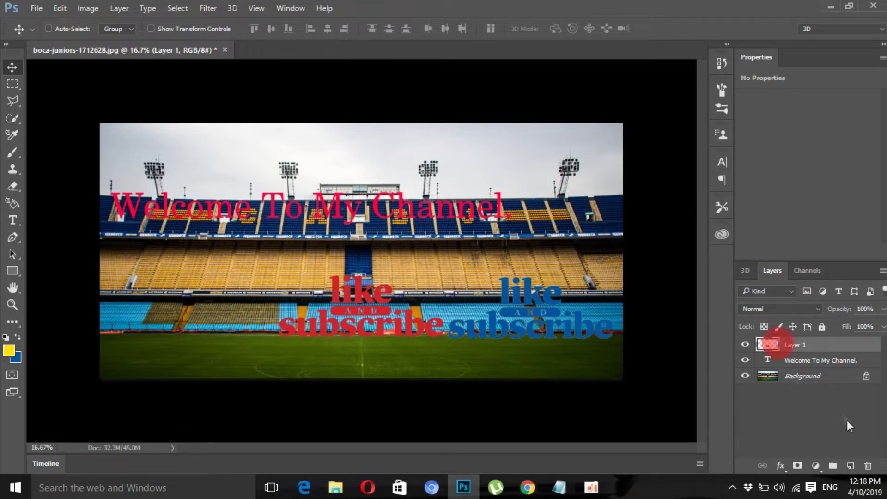
click(867, 466)
click(395, 190)
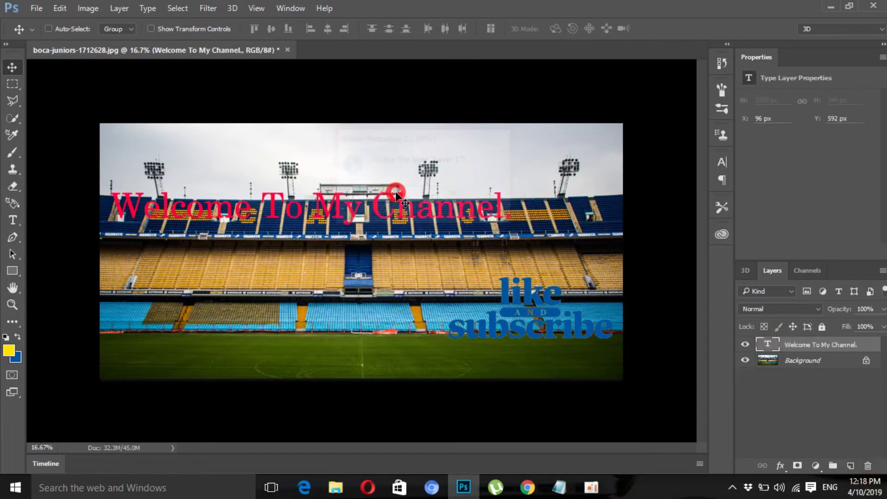
drag(547, 319, 567, 302)
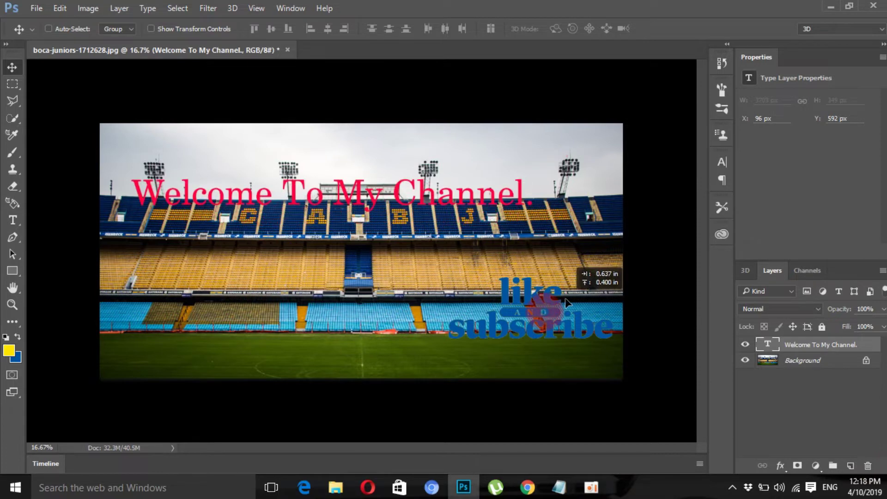
Undo the title move, the deletion of Layer 1 and the earlier changes to the like-and-subscribe graphic
key(ctrl+alt+z)
key(ctrl+alt+z)
key(ctrl+alt+z)
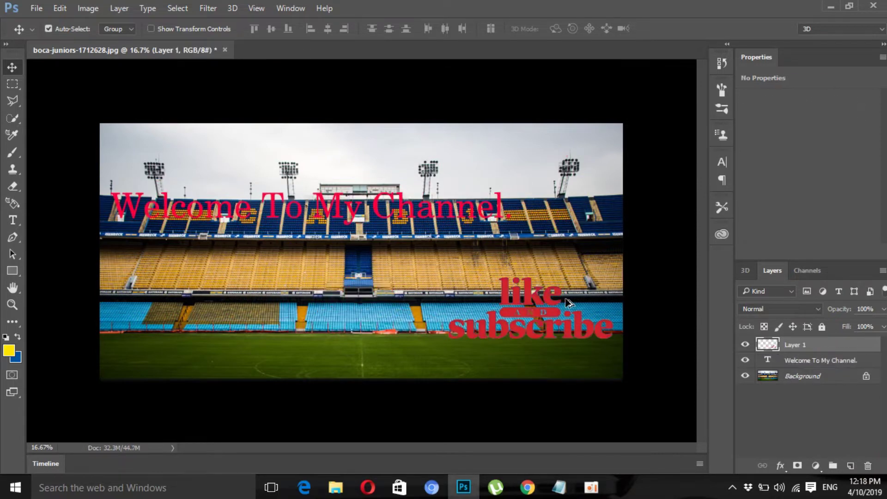
key(ctrl+alt+z)
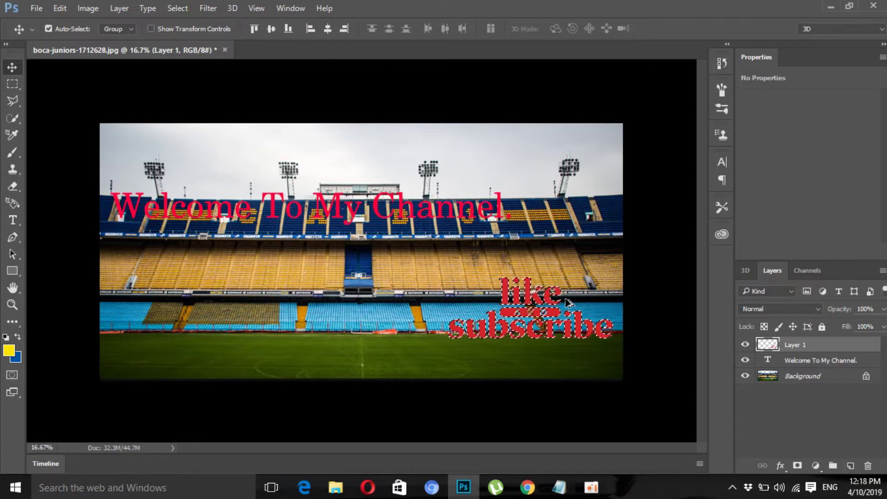
Move the red like-and-subscribe graphic slightly up, fill its lettering with the yellow foreground colour and deselect
drag(568, 302, 547, 315)
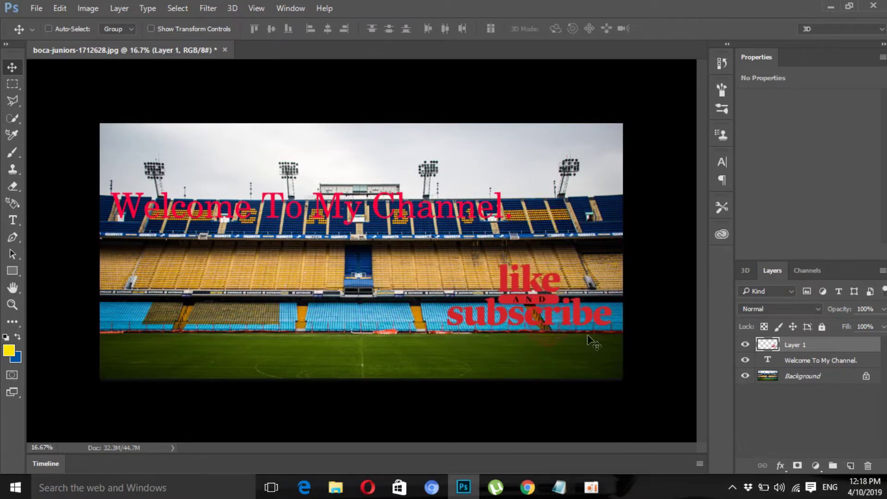
ctrl+click(771, 345)
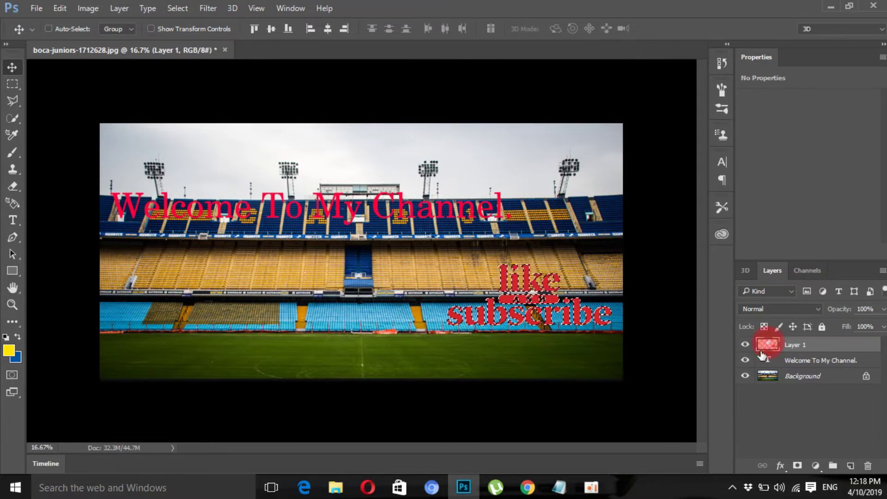
key(alt+BackSpace)
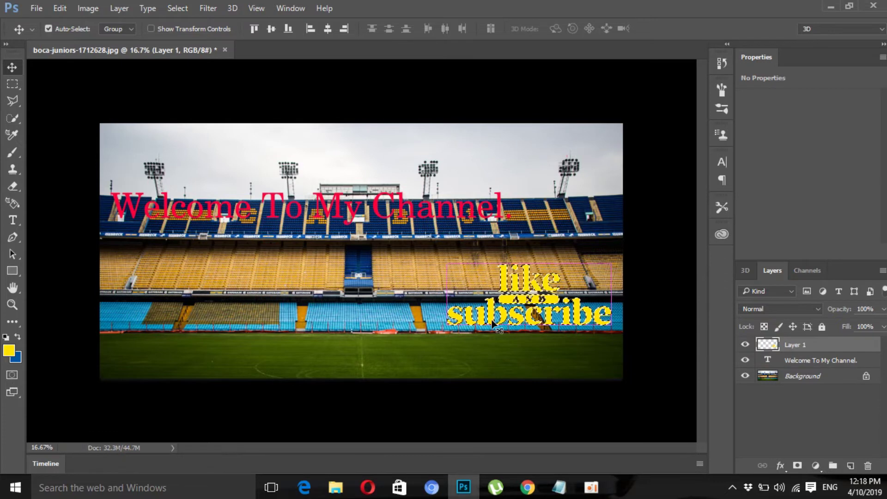
key(ctrl+d)
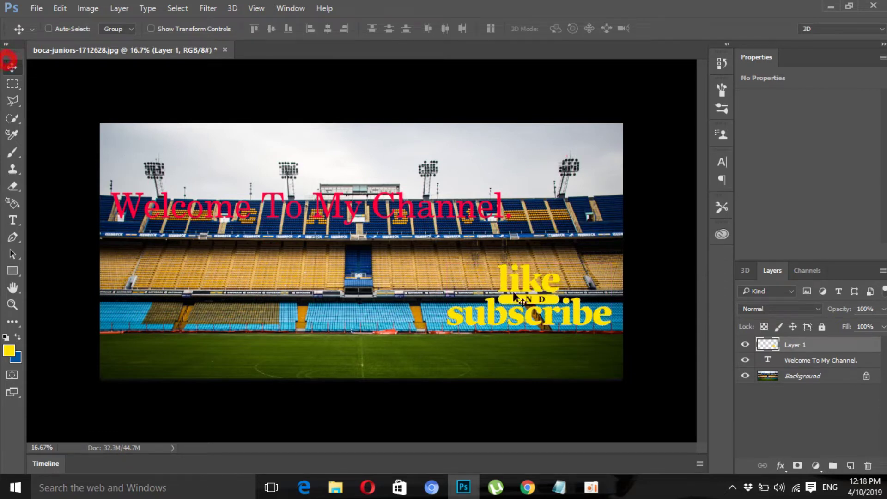
Shift the yellow like-and-subscribe graphic slightly and enlarge it to about 120% with Free Transform
drag(514, 297, 506, 301)
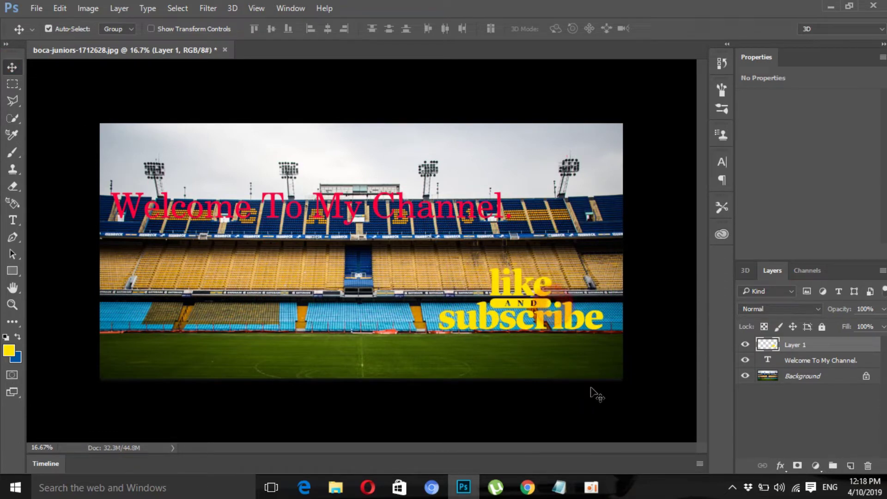
key(ctrl+t)
drag(439, 268, 405, 256)
mouse_move(481, 316)
mouse_down()
mouse_move(504, 317)
mouse_move(490, 312)
mouse_up()
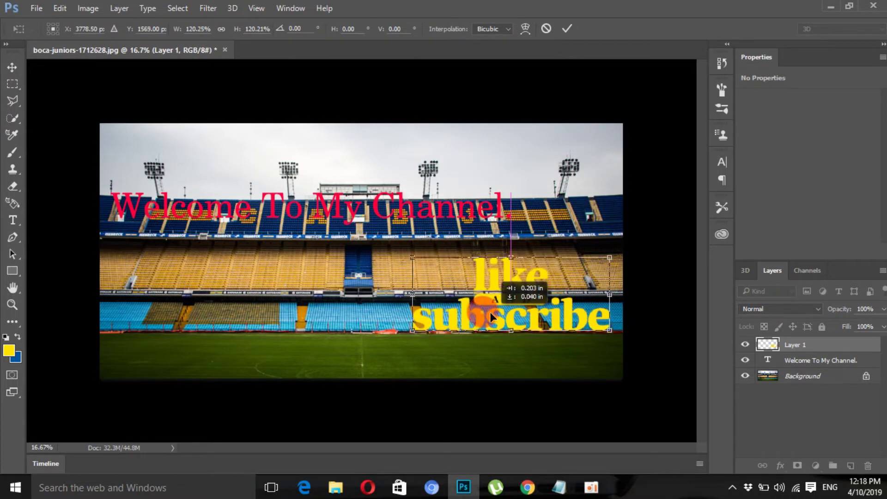
key(ctrl+z)
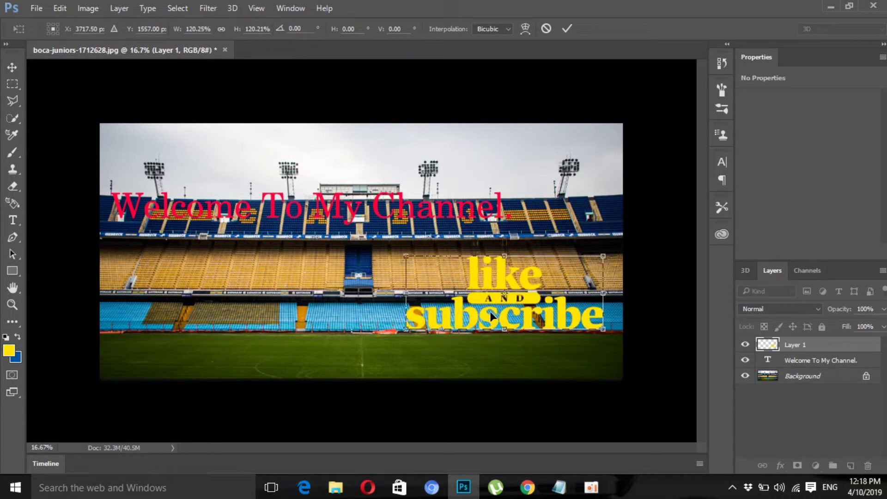
key(ctrl+z)
key(ctrl+z)
key(ctrl+z)
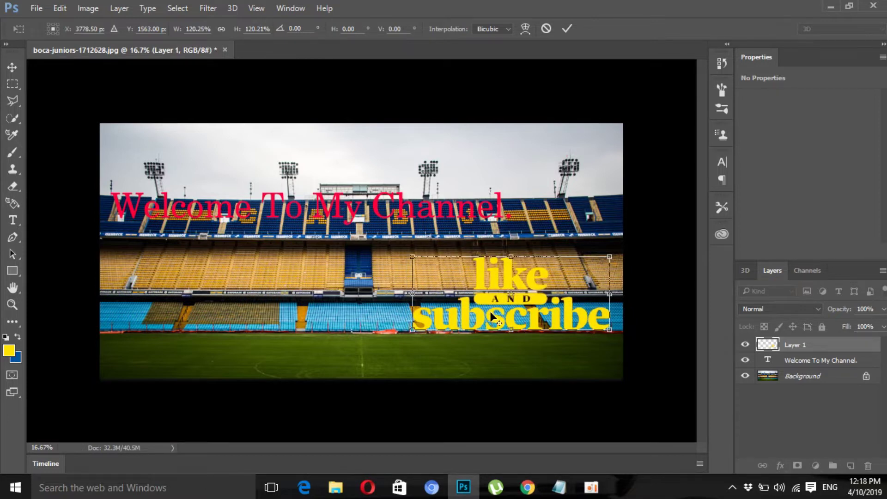
key(Return)
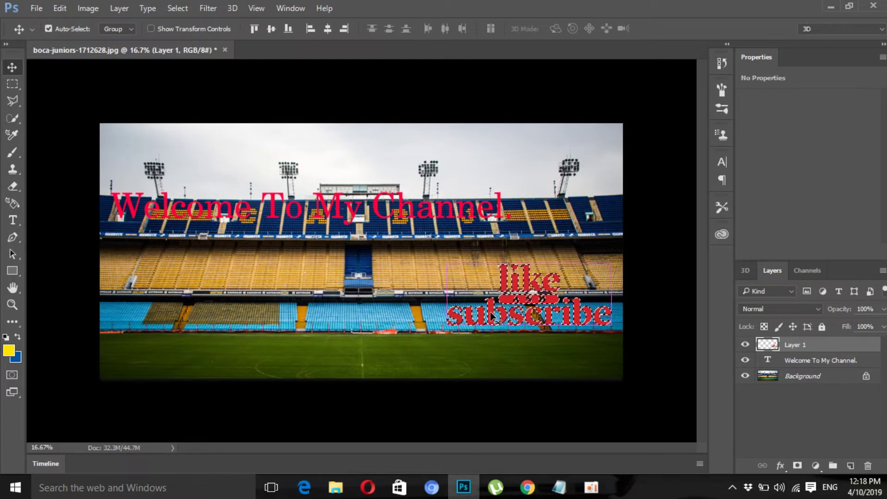
Clear the selection and nudge the red like-and-subscribe graphic slightly down and left
key(ctrl)
drag(550, 308, 547, 313)
Recolour the "Welcome To My Channel." title text to blue, 0054ff
right_click(465, 224)
click(465, 221)
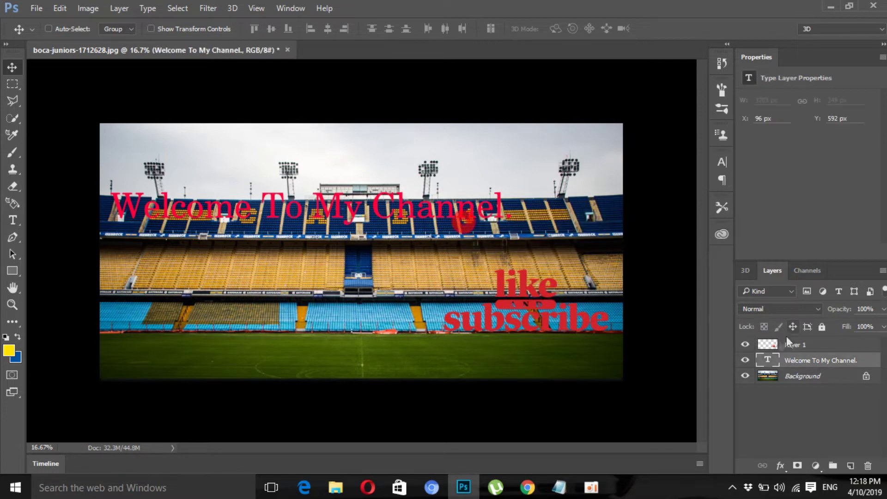
double_click(767, 360)
click(464, 31)
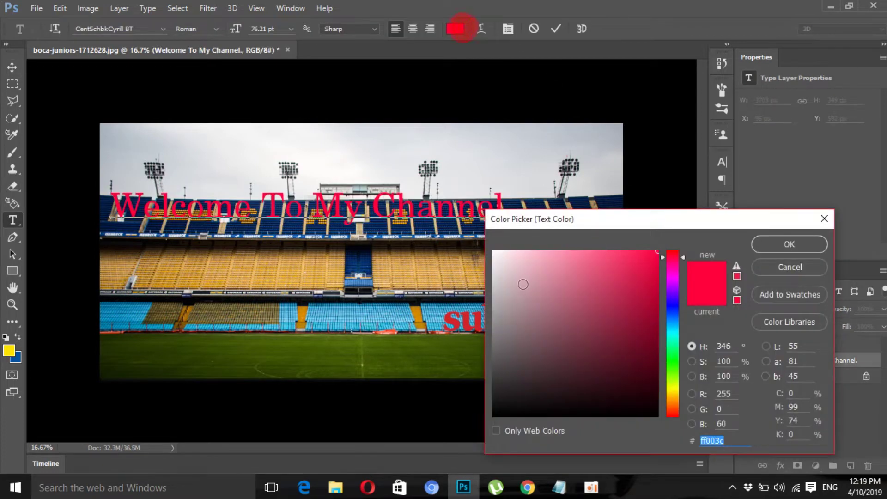
drag(522, 283, 448, 193)
drag(493, 256, 650, 251)
drag(684, 368, 671, 301)
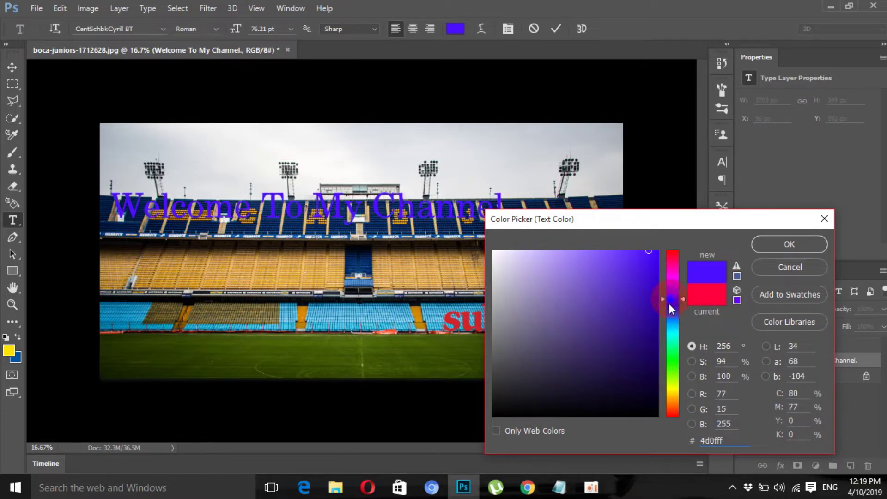
click(646, 352)
click(673, 413)
drag(674, 416, 674, 428)
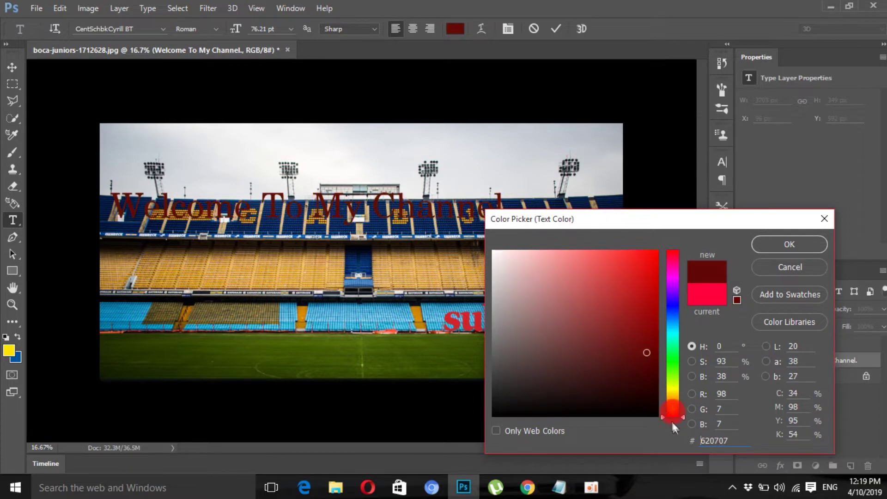
drag(675, 397, 673, 315)
drag(604, 324, 660, 240)
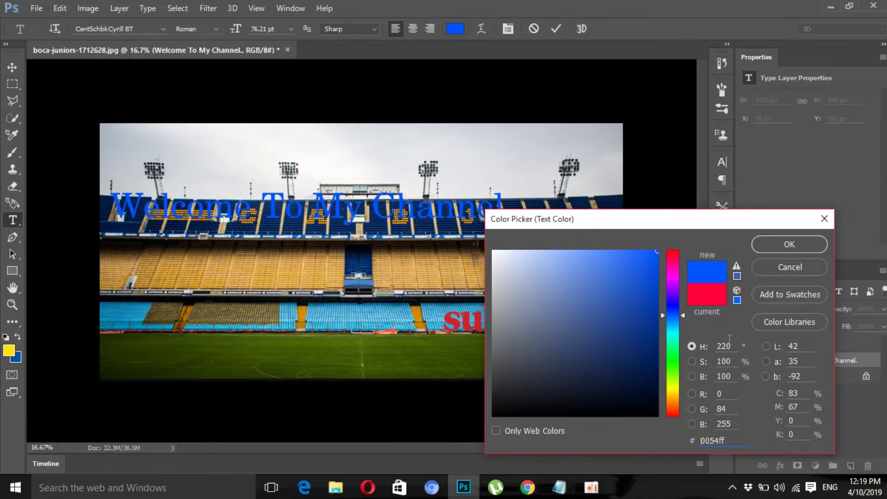
click(794, 238)
Move the title up into the sky above the stands, and the like-and-subscribe graphic up onto the yellow seats at the right
click(12, 68)
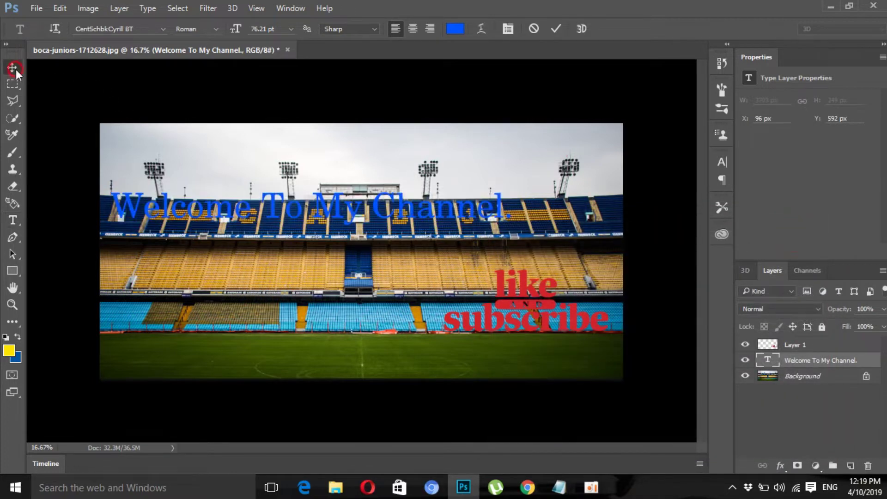
drag(329, 221, 393, 190)
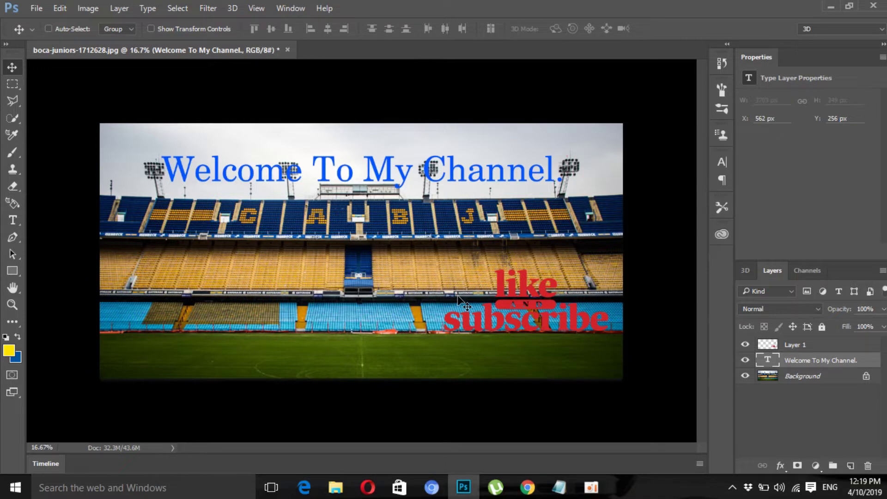
right_click(527, 313)
click(541, 320)
drag(536, 315, 541, 277)
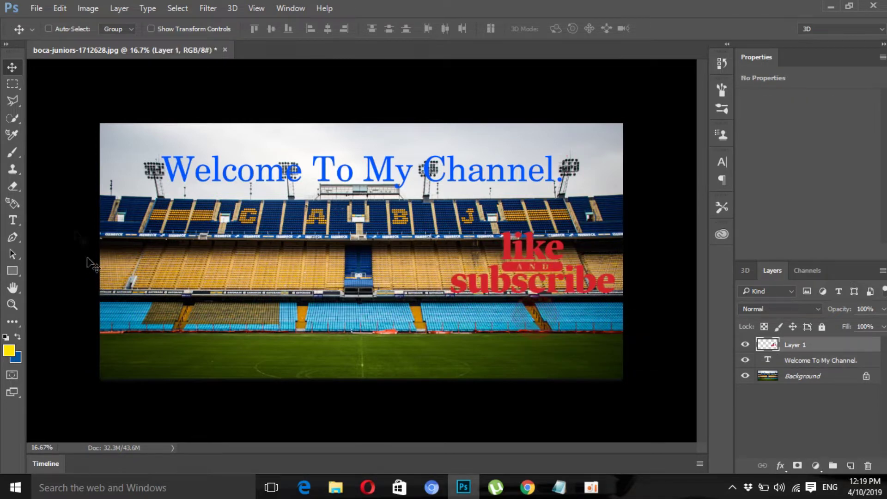
Save the banner to the Desktop as a JPEG named boca-juniors-1712628, accepting the JPEG options
click(36, 8)
click(52, 141)
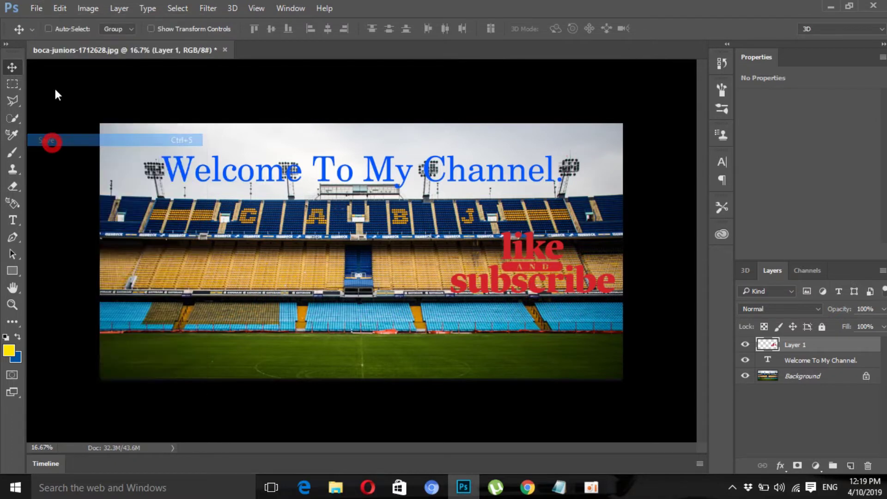
scroll(55, 135, up, 2)
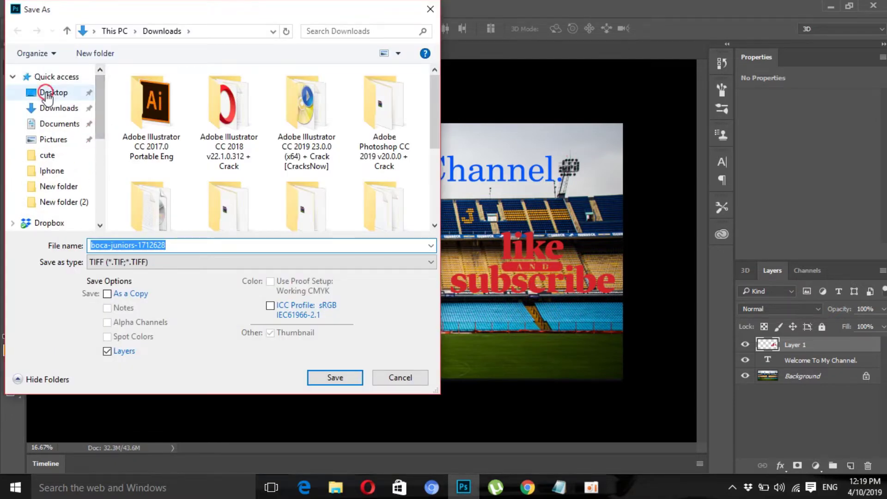
click(49, 92)
click(127, 260)
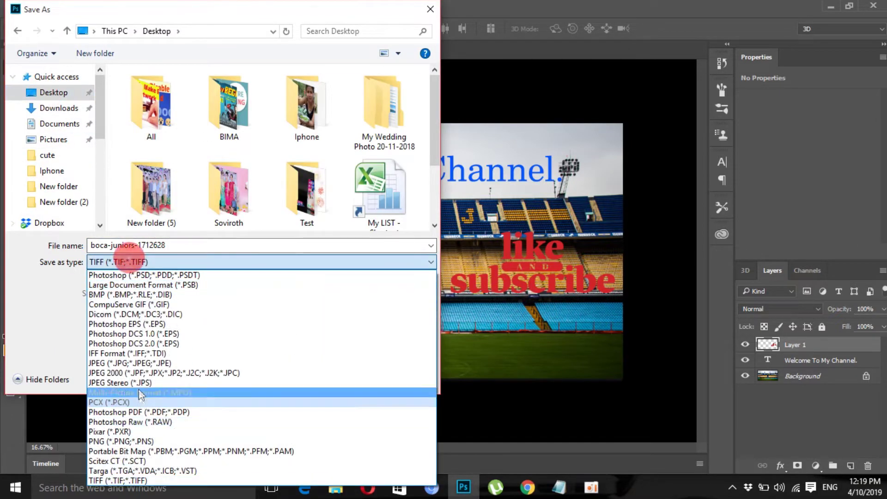
click(132, 363)
click(333, 377)
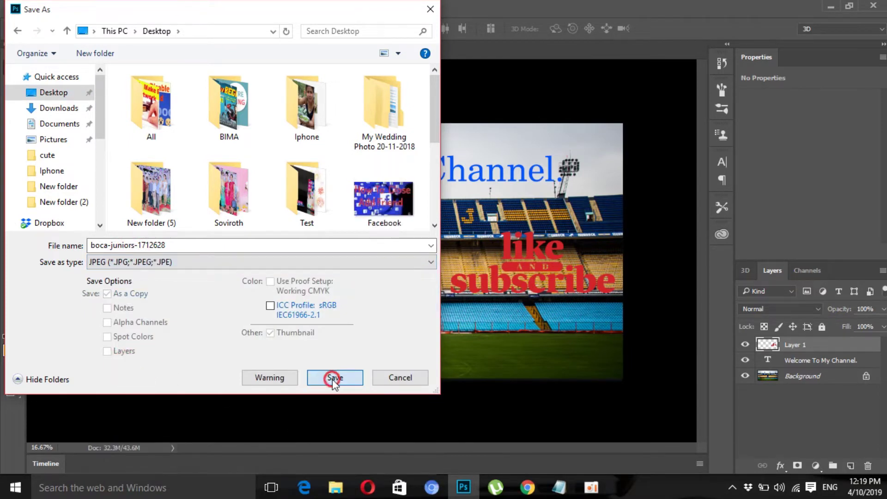
click(531, 116)
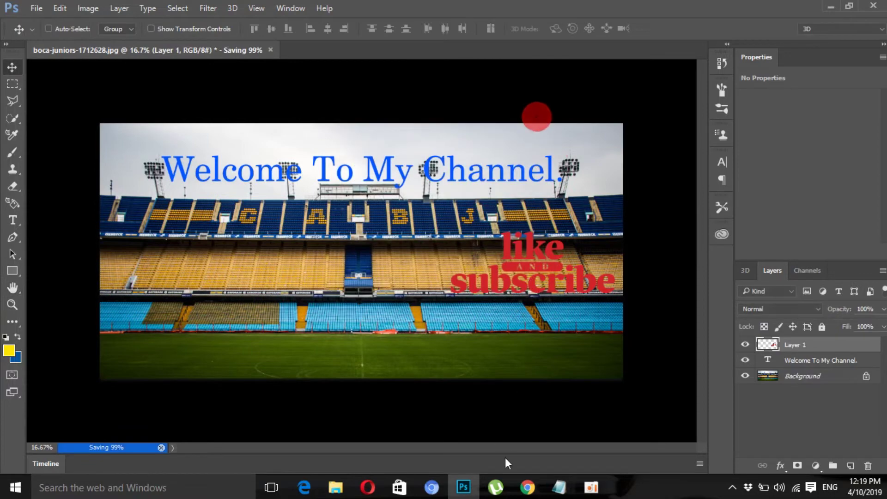
Switch to the YouTube channel page in Chrome and open the channel art upload dialog
mouse_move(526, 490)
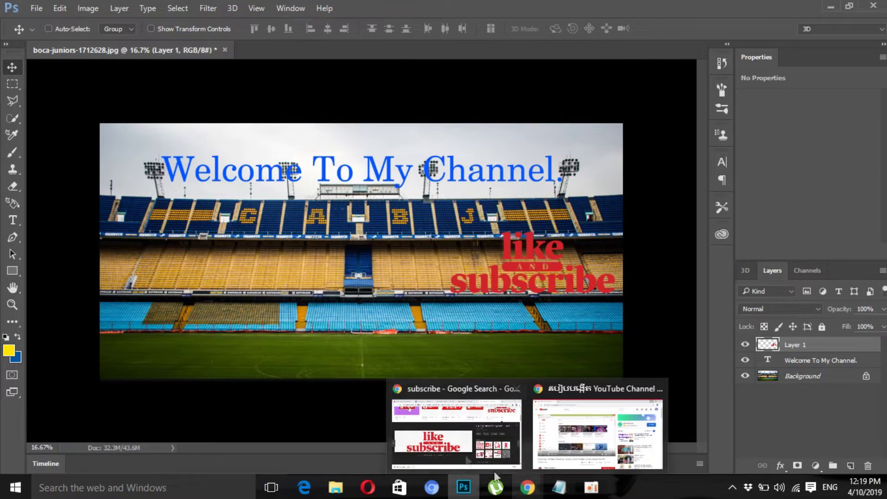
click(451, 431)
click(505, 9)
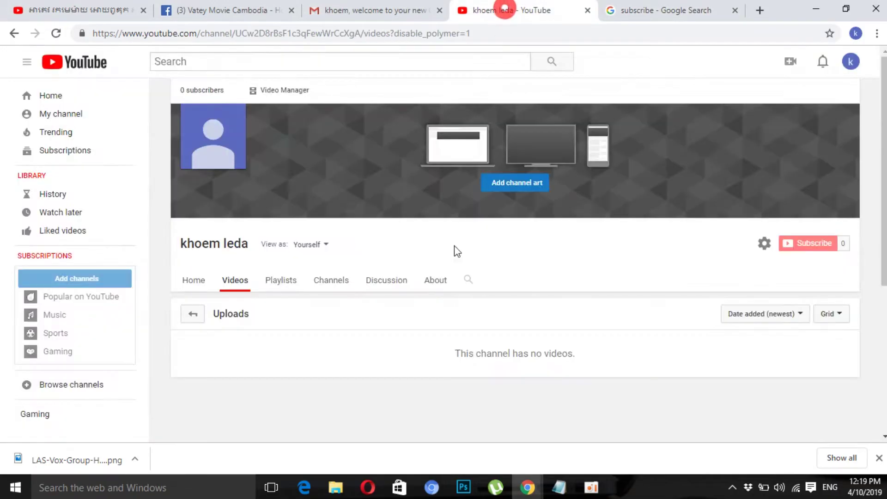
click(498, 189)
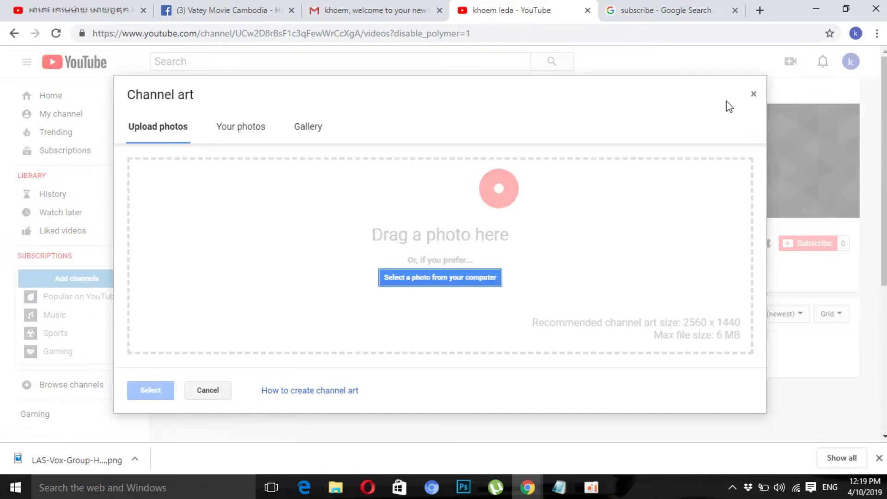
click(753, 94)
click(527, 184)
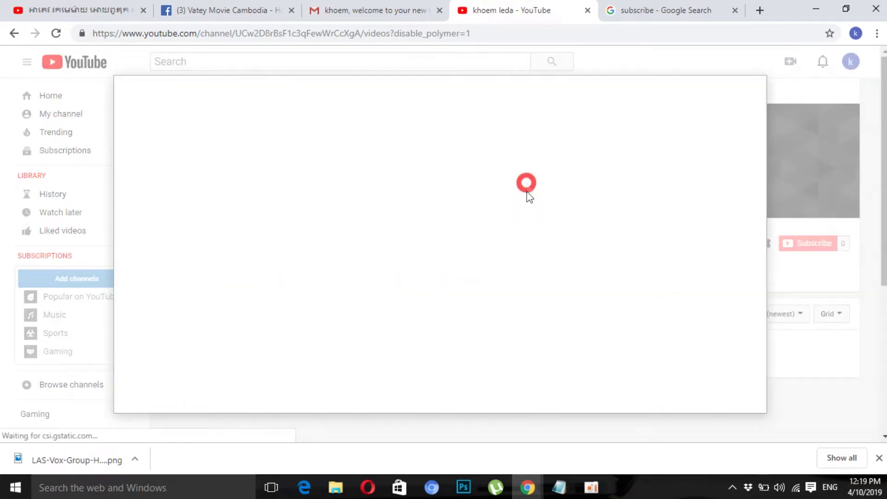
Upload boca-juniors-1712628 from the Desktop, apply it as the channel art, and check the banner on the channel page
click(425, 279)
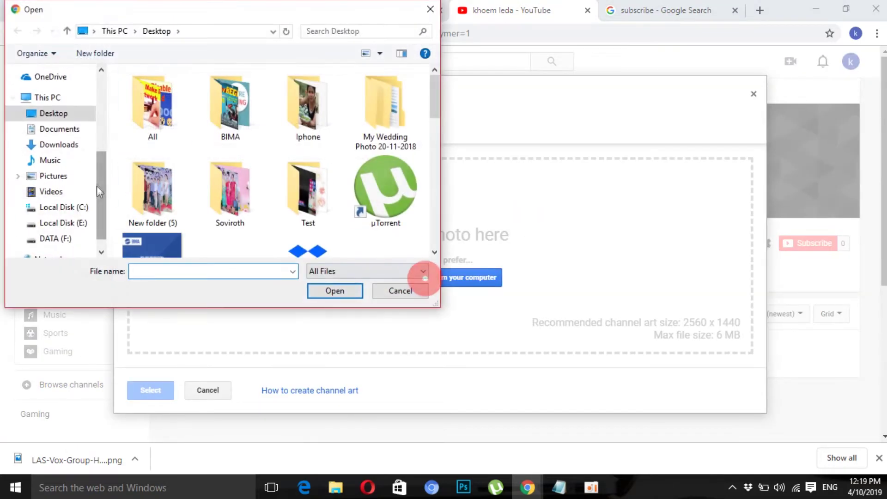
scroll(99, 188, up, 5)
click(61, 92)
drag(433, 98, 440, 133)
click(229, 144)
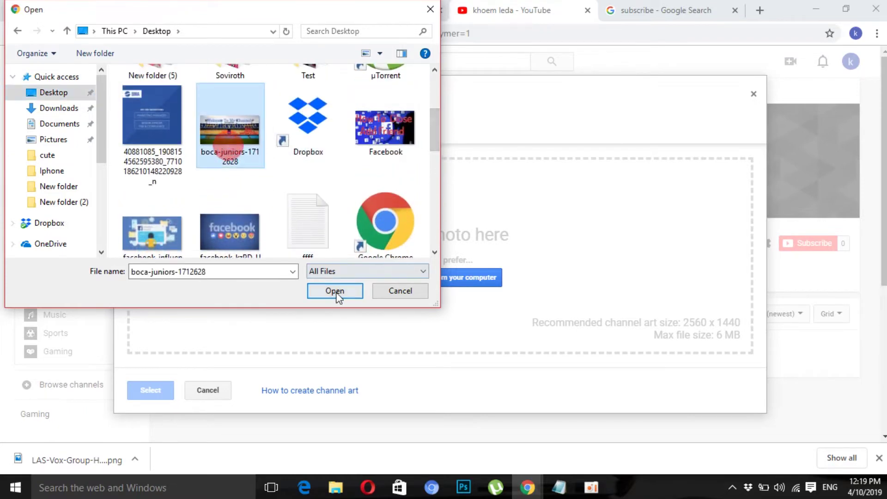
click(336, 293)
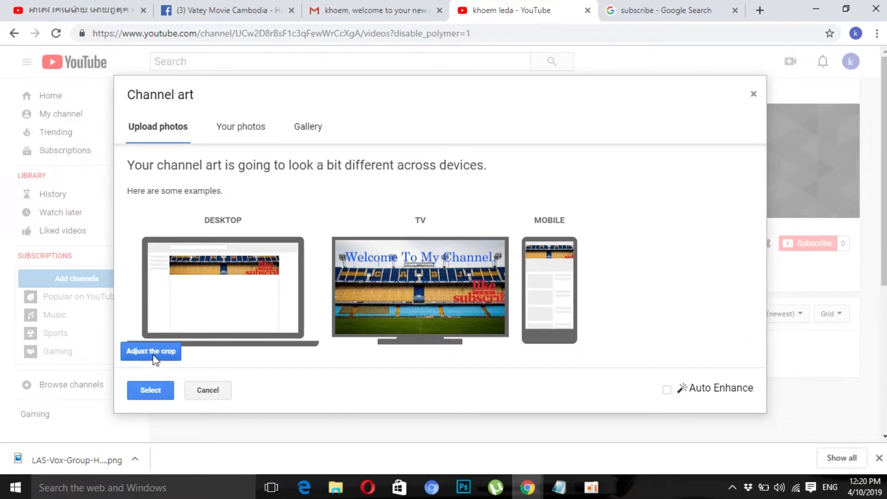
click(160, 390)
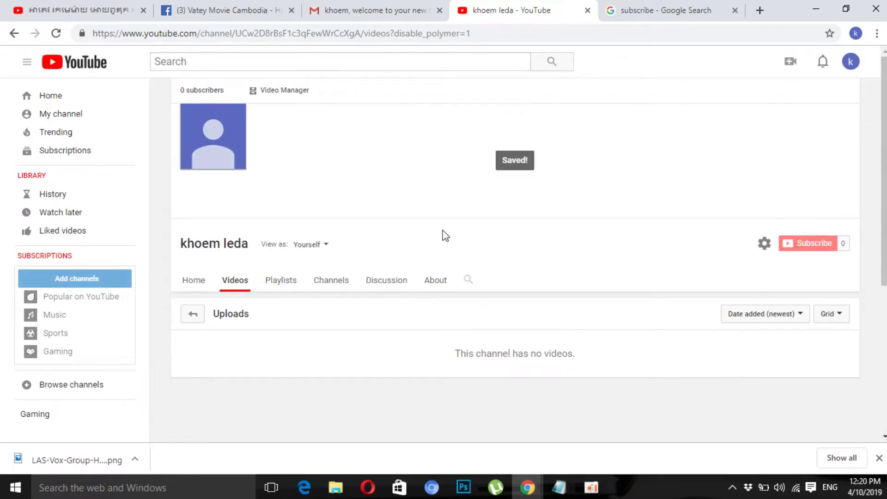
scroll(596, 205, down, 3)
scroll(597, 185, up, 3)
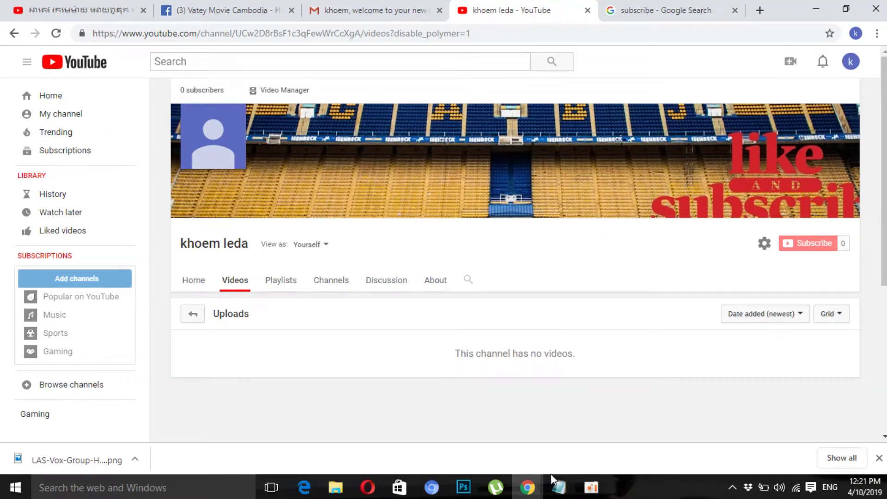
Switch to Photoshop and move the "Welcome To My Channel." title down and left onto the top of the yellow seats
mouse_move(466, 496)
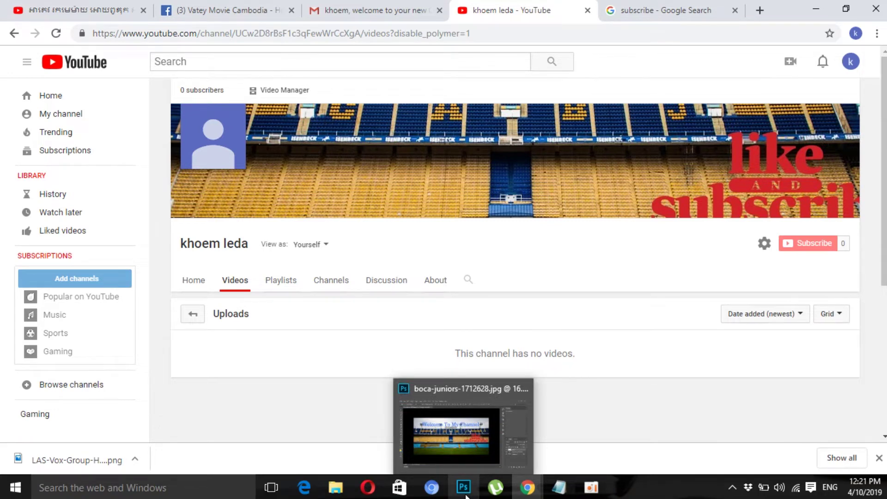
click(465, 490)
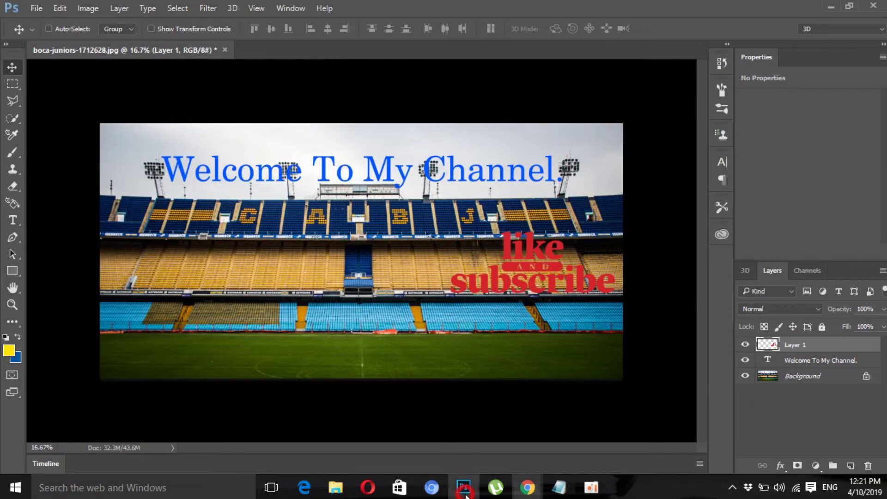
right_click(425, 171)
click(437, 172)
right_click(445, 166)
click(447, 168)
drag(447, 171, 394, 247)
Scale the like-and-subscribe graphic on Layer 1 down to about 48% with Free Transform, keeping its lower-right corner in place
right_click(562, 255)
click(541, 267)
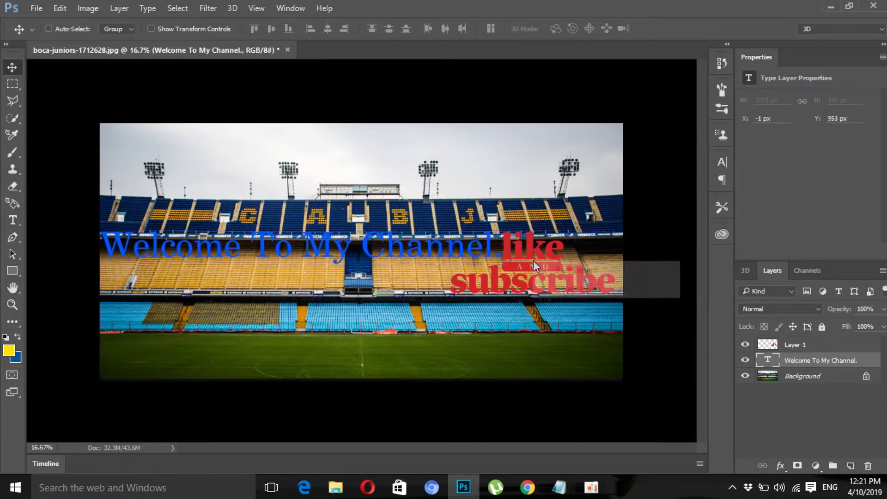
right_click(532, 263)
click(538, 270)
click(769, 344)
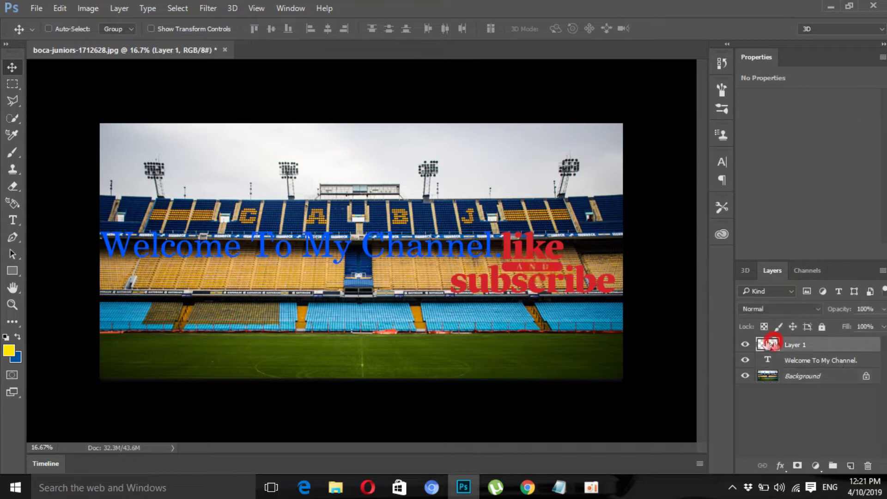
key(ctrl+t)
drag(450, 230, 537, 263)
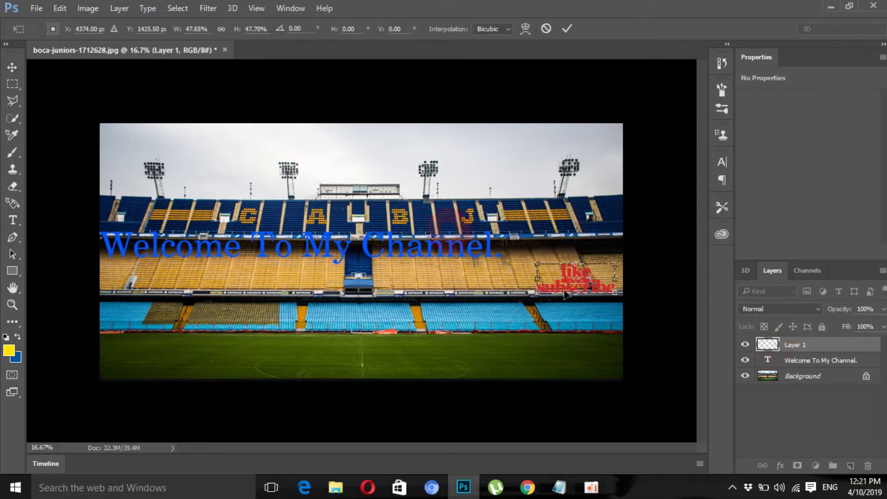
key(Return)
Move the "Welcome To My Channel." title about 1.03 in right and 0.21 in down
right_click(431, 248)
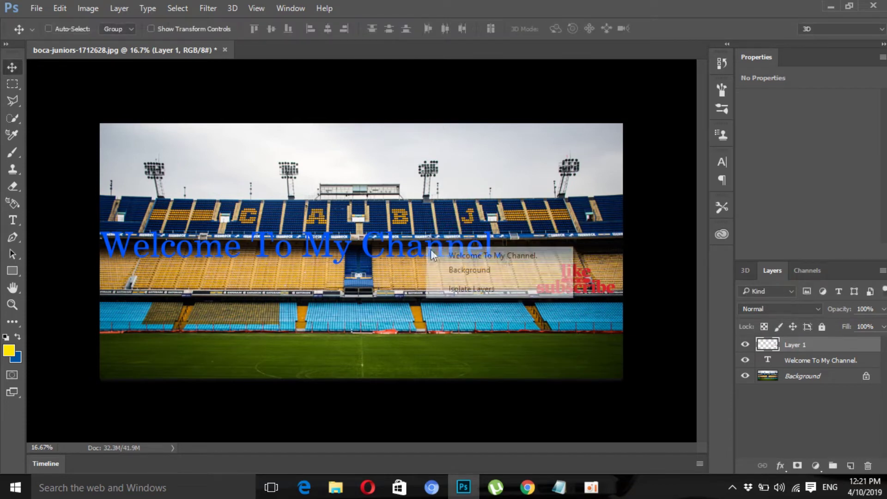
click(433, 255)
drag(434, 255, 466, 262)
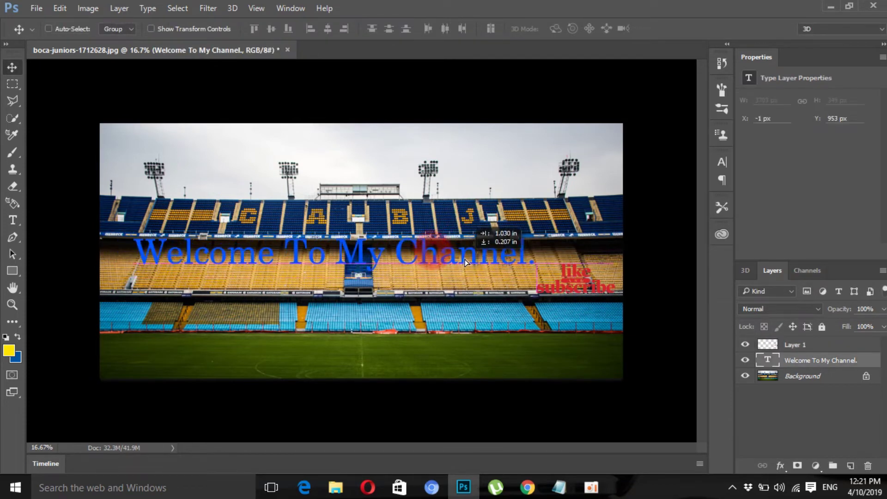
Switch to the YouTube channel page in Chrome and examine how the current banner is cropped
mouse_move(527, 485)
click(490, 435)
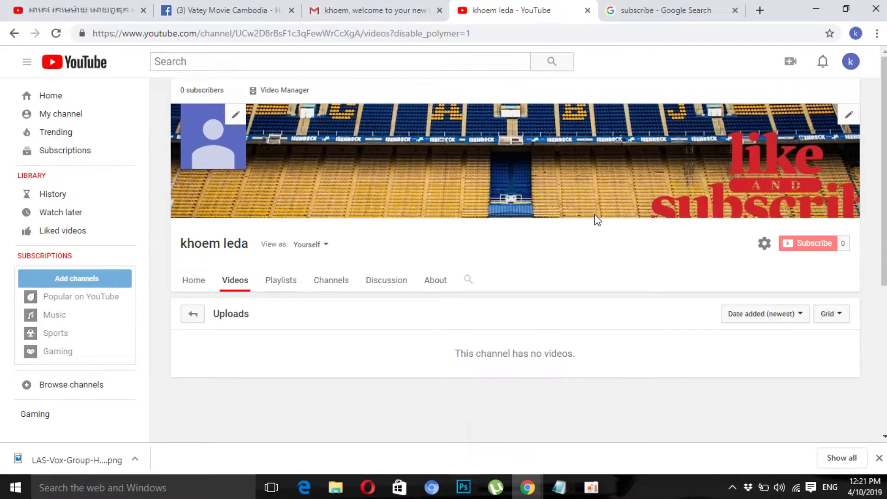
scroll(596, 220, down, 3)
scroll(596, 220, up, 3)
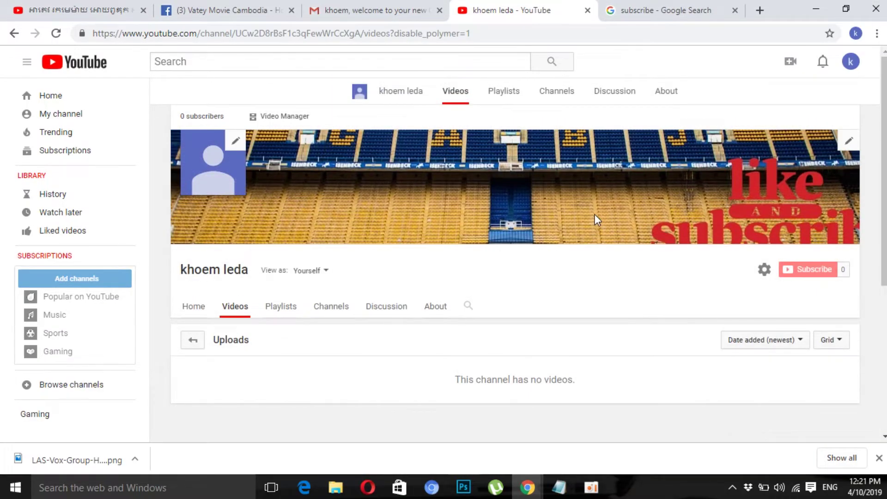
Return to Photoshop and save the revised banner to the Desktop as JPEG, replacing boca-juniors-1712628.jpg and accepting the JPEG options
click(454, 494)
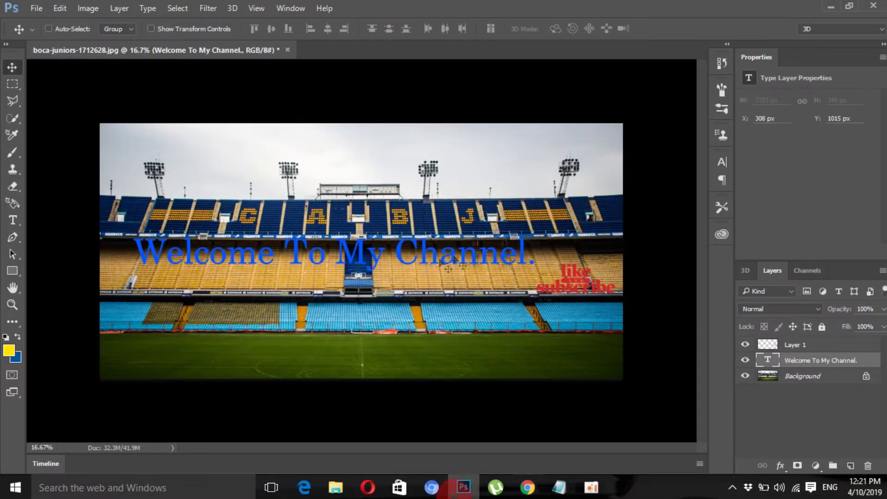
click(37, 9)
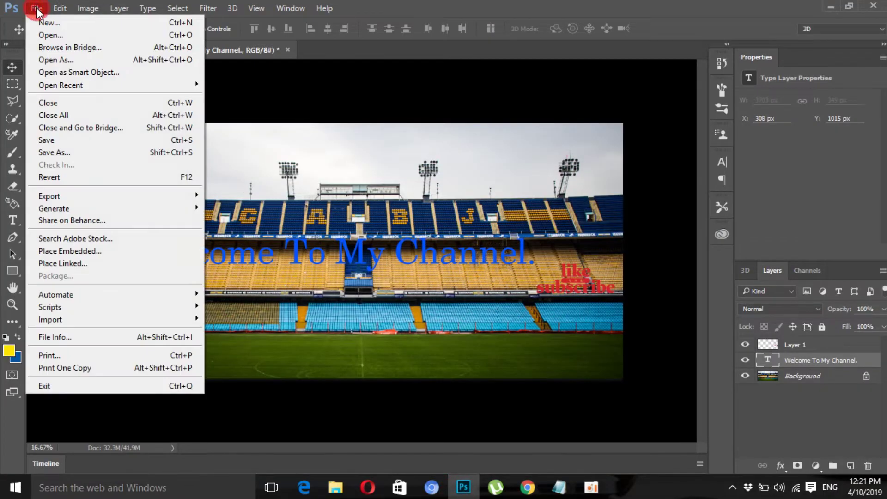
click(57, 145)
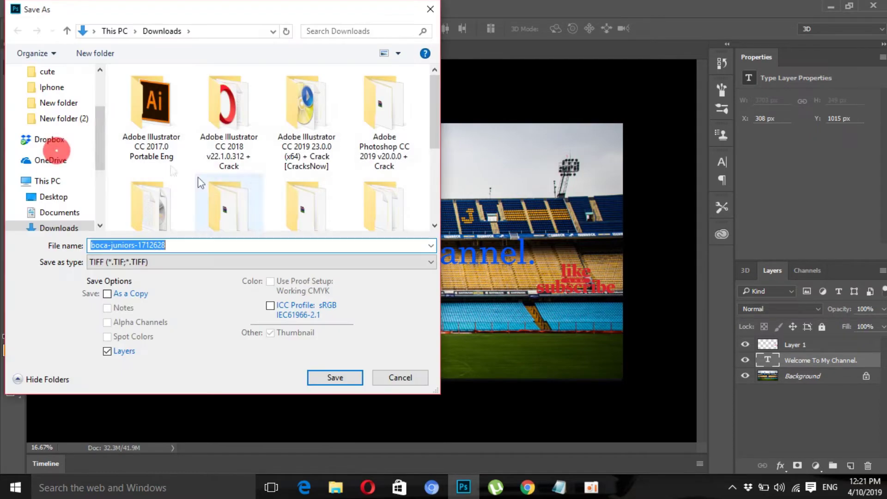
click(100, 135)
click(53, 93)
click(134, 261)
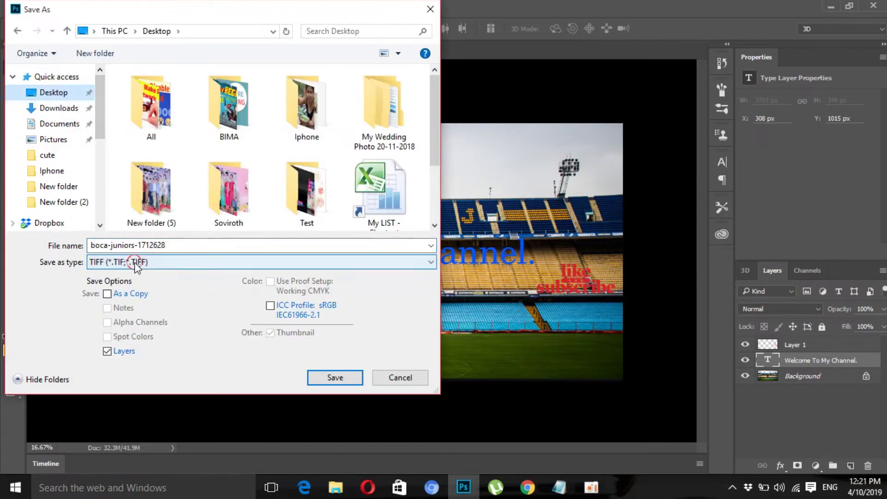
click(139, 362)
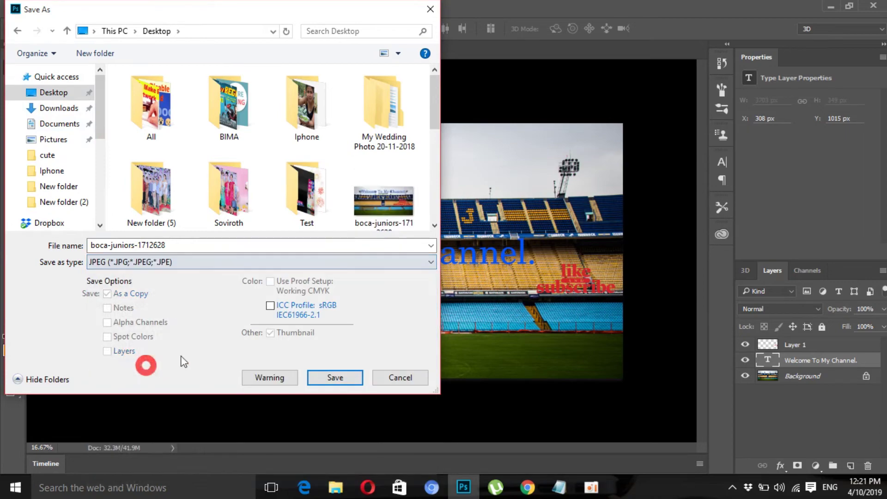
click(353, 379)
click(478, 239)
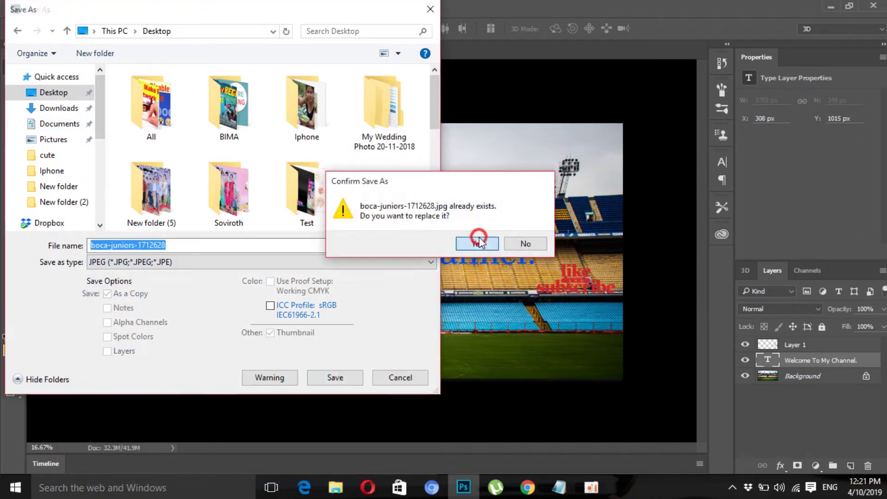
click(522, 121)
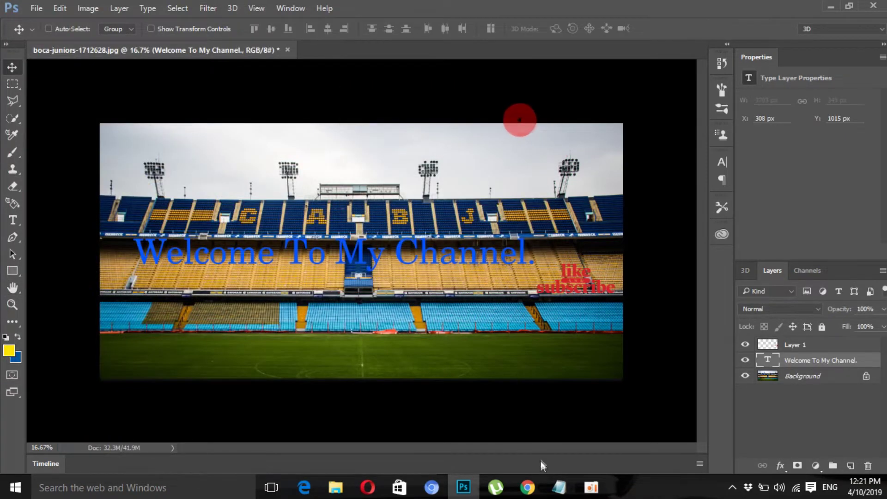
Switch to the YouTube channel page in Chrome and open the channel art editor from the banner's edit options
mouse_move(529, 493)
click(472, 419)
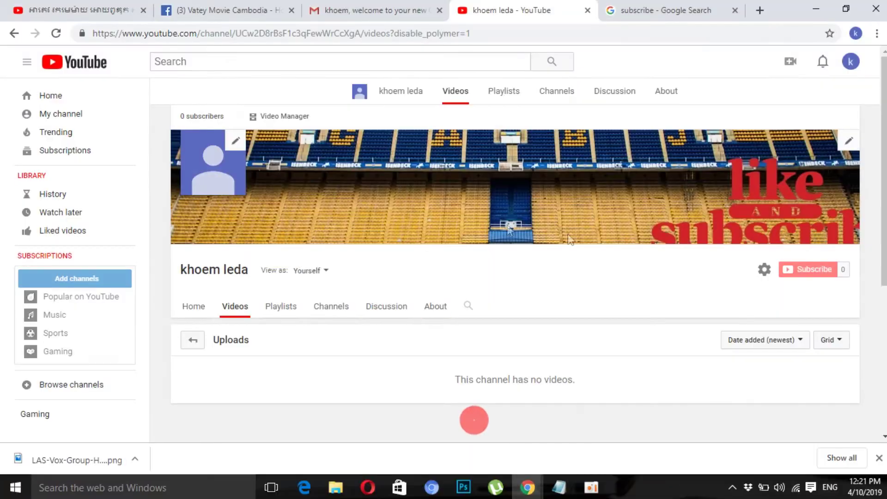
click(848, 142)
click(803, 166)
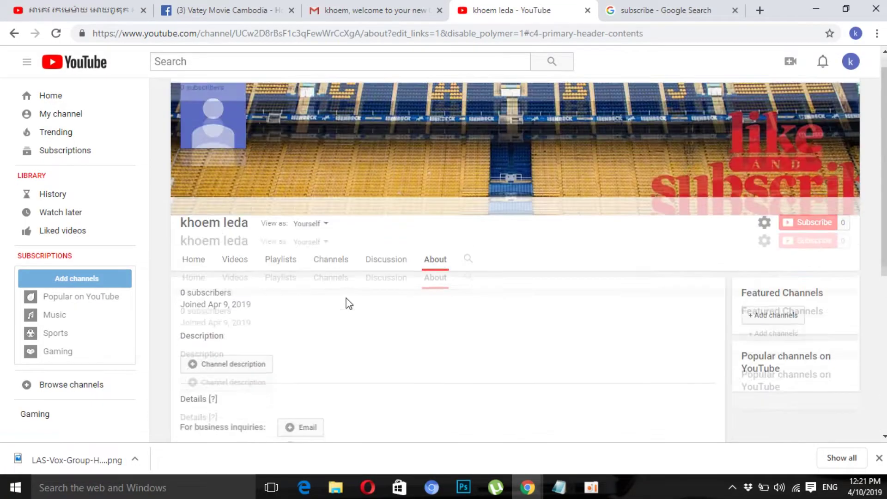
click(850, 115)
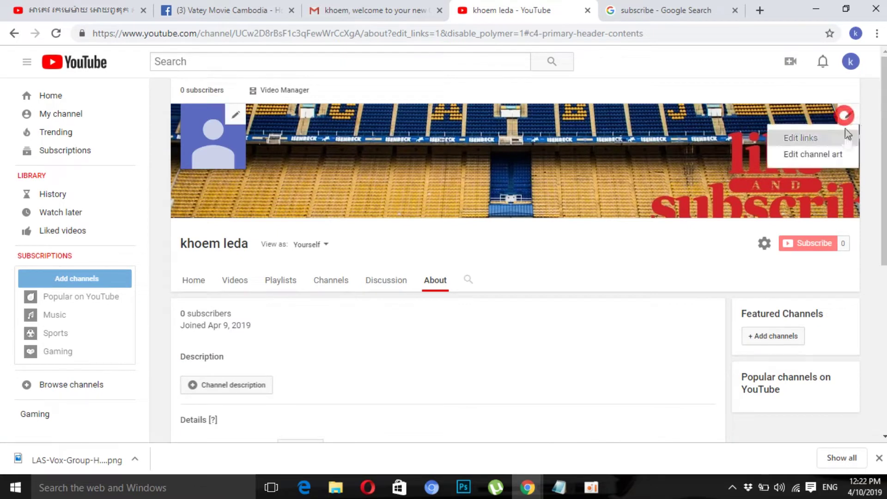
click(828, 154)
Upload boca-juniors-1712628 from the Desktop and apply it as the new channel art
click(441, 286)
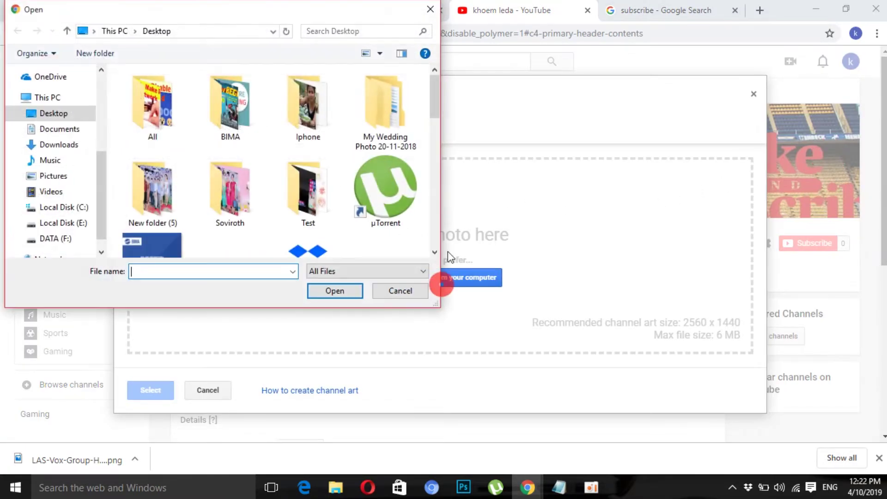
scroll(302, 238, down, 5)
scroll(303, 237, down, 4)
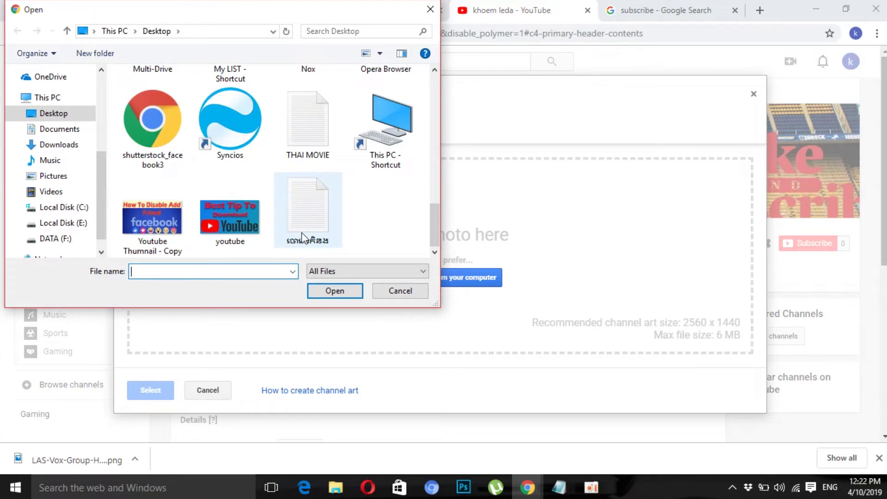
scroll(302, 235, up, 7)
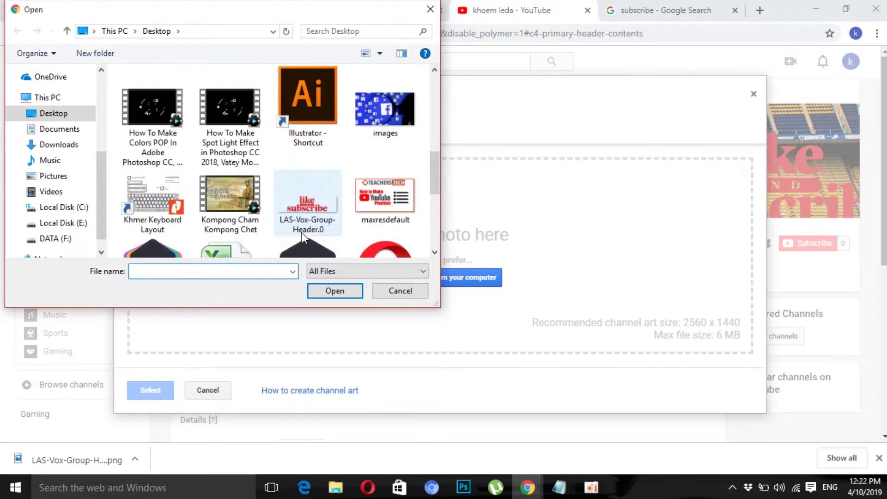
scroll(302, 236, up, 4)
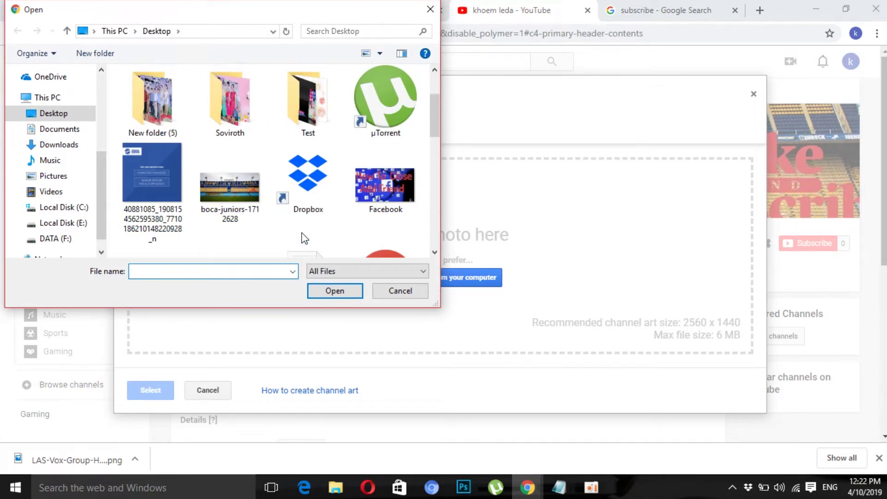
click(245, 217)
click(320, 290)
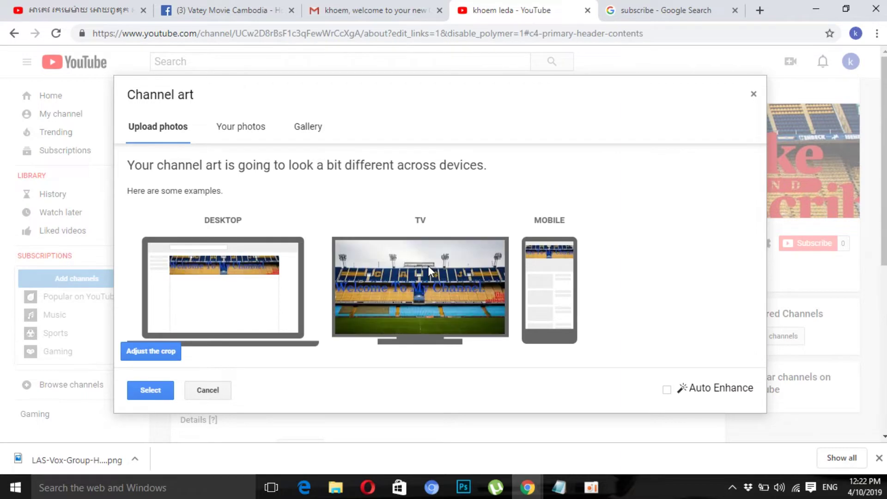
scroll(400, 301, down, 1)
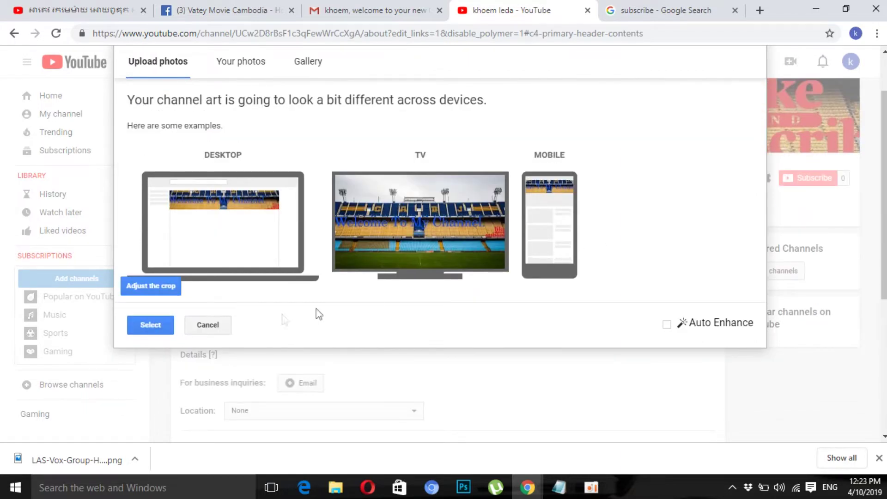
click(151, 327)
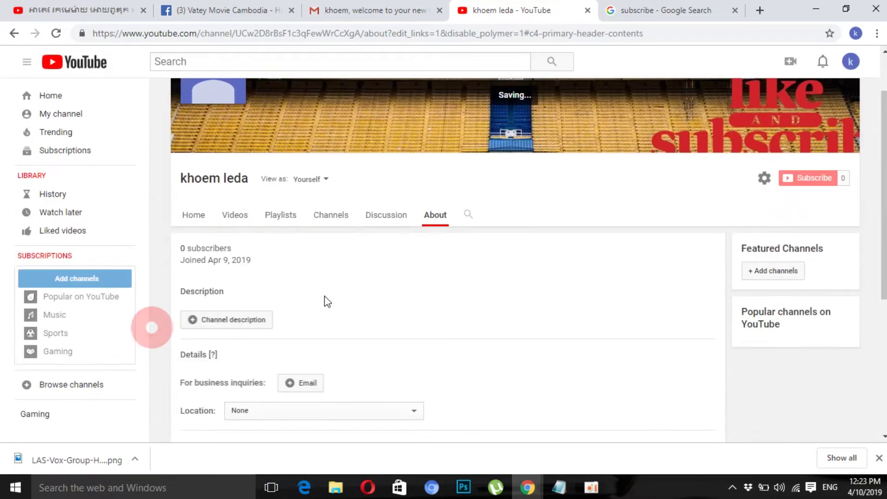
Check the updated banner on the channel page and view the channel's Videos section
scroll(325, 296, up, 1)
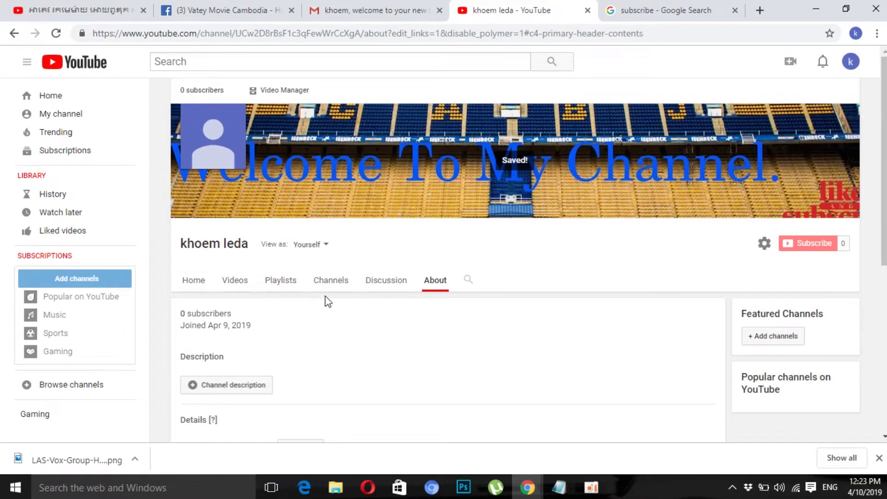
scroll(520, 303, down, 2)
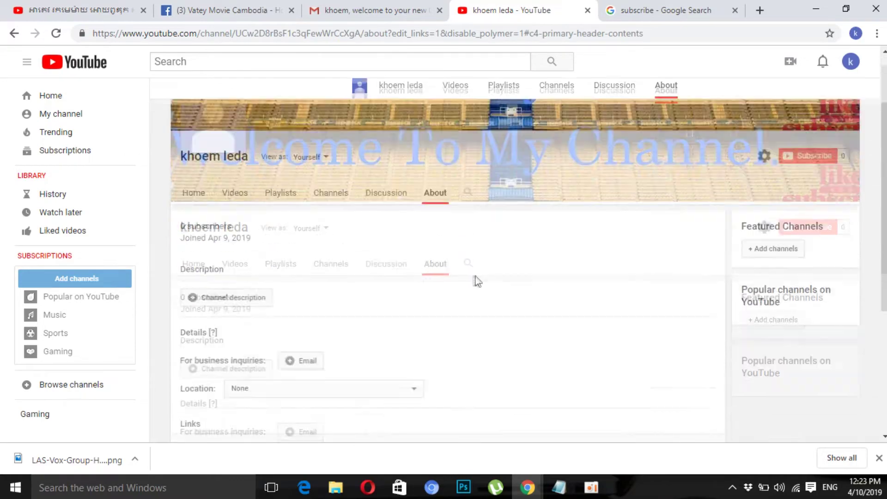
scroll(477, 281, up, 2)
click(243, 296)
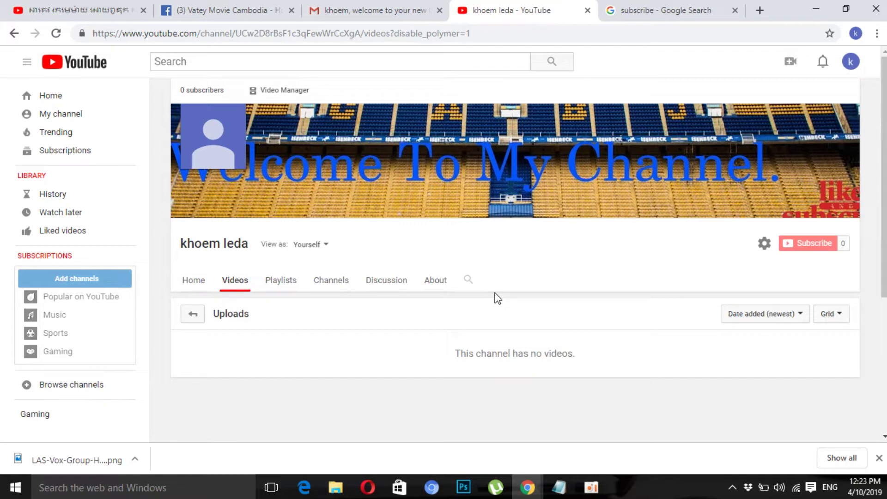
mouse_move(237, 149)
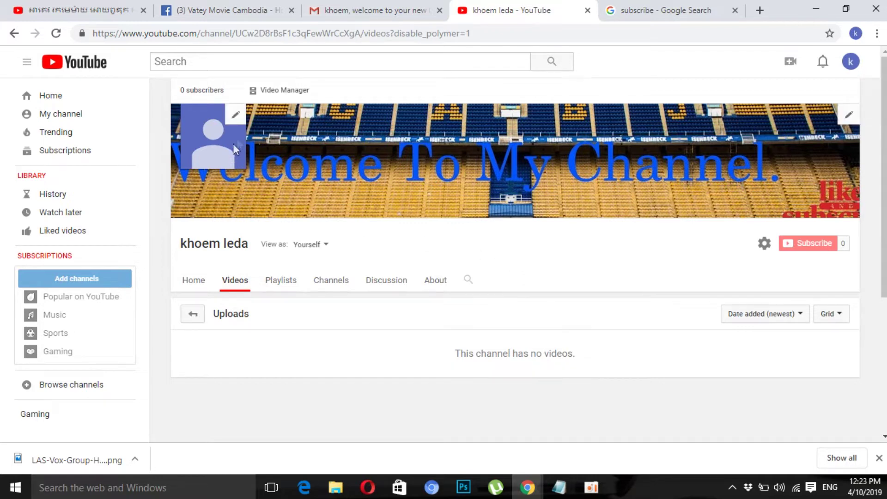
click(389, 9)
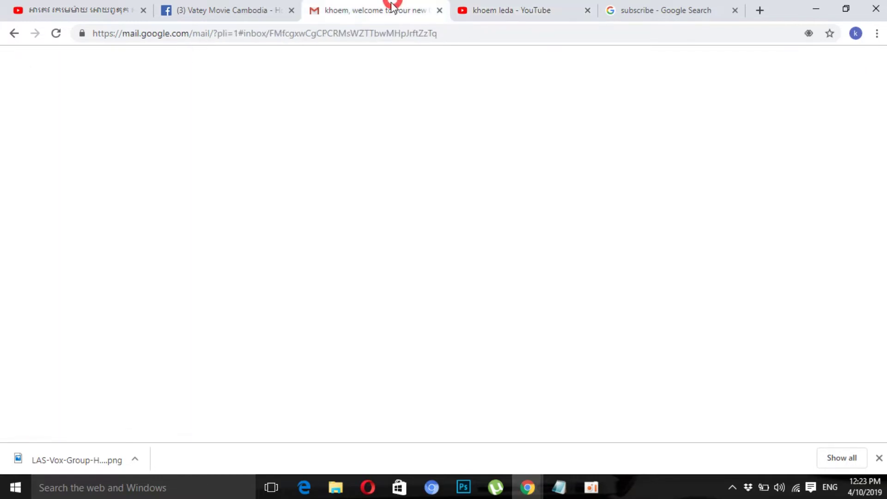
click(545, 5)
click(656, 9)
click(505, 9)
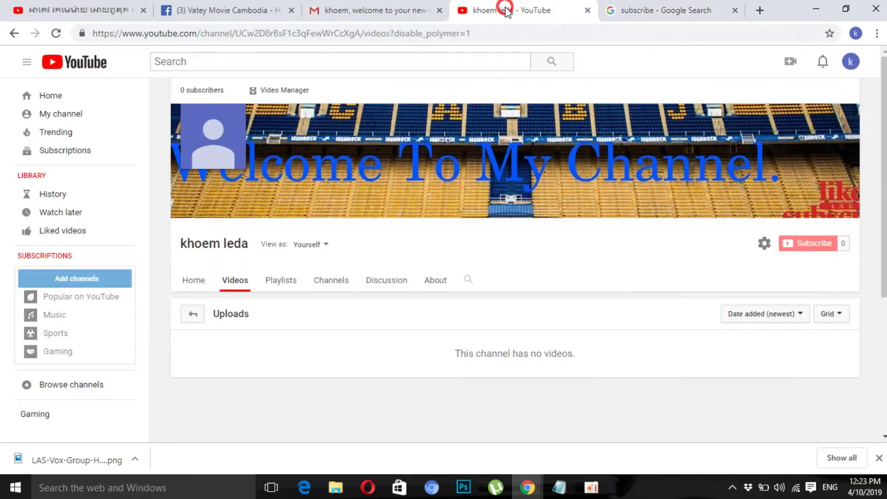
Start editing the channel icon through the Google account and begin uploading a profile photo from the computer
click(236, 116)
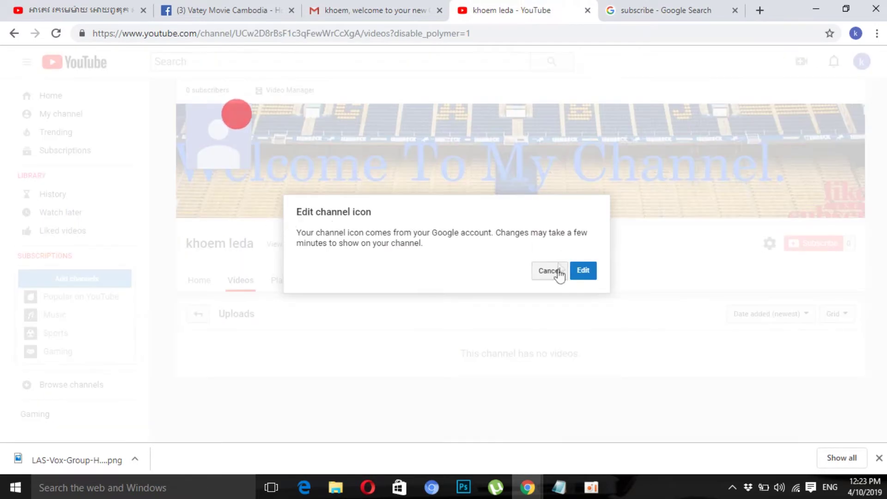
click(584, 272)
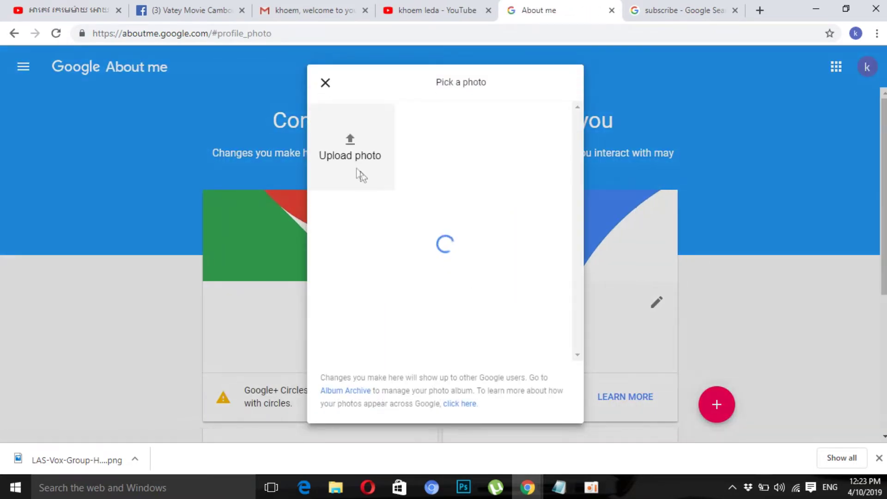
click(347, 155)
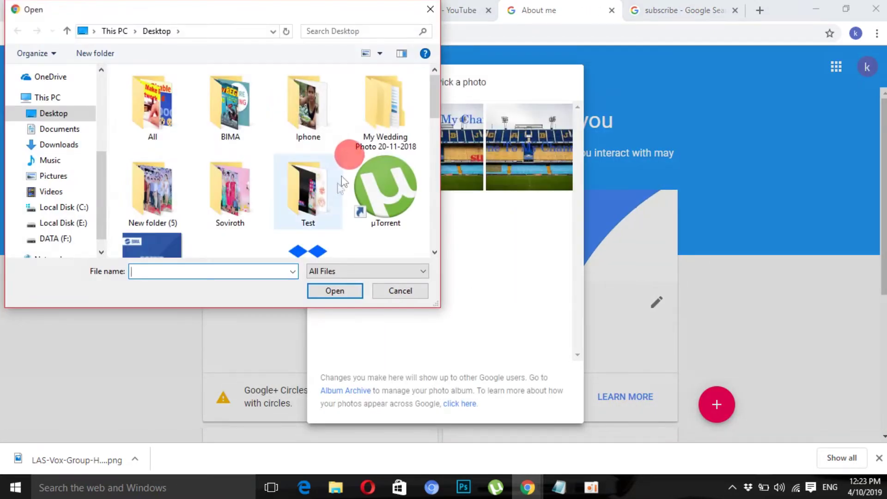
Browse to the Facebook Sexy folder on the DATA (F:) drive to find a profile photo
drag(101, 204, 102, 217)
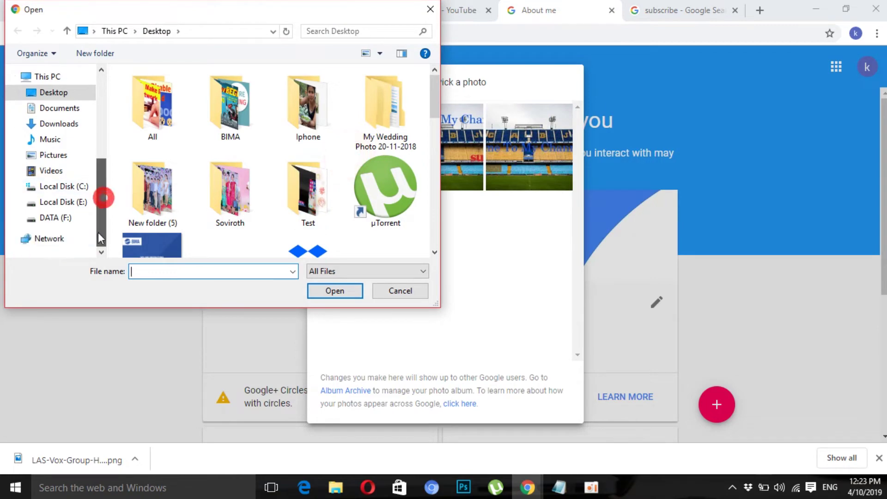
click(67, 218)
scroll(337, 188, down, 5)
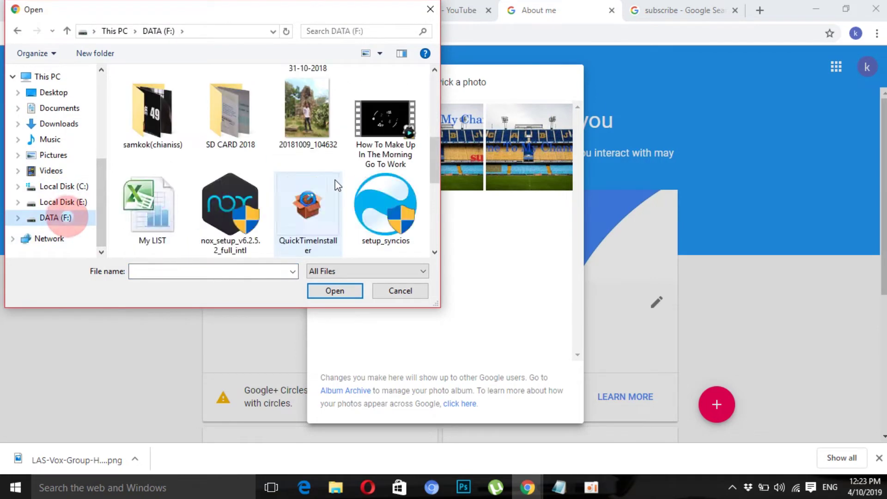
scroll(336, 188, up, 5)
scroll(338, 186, down, 1)
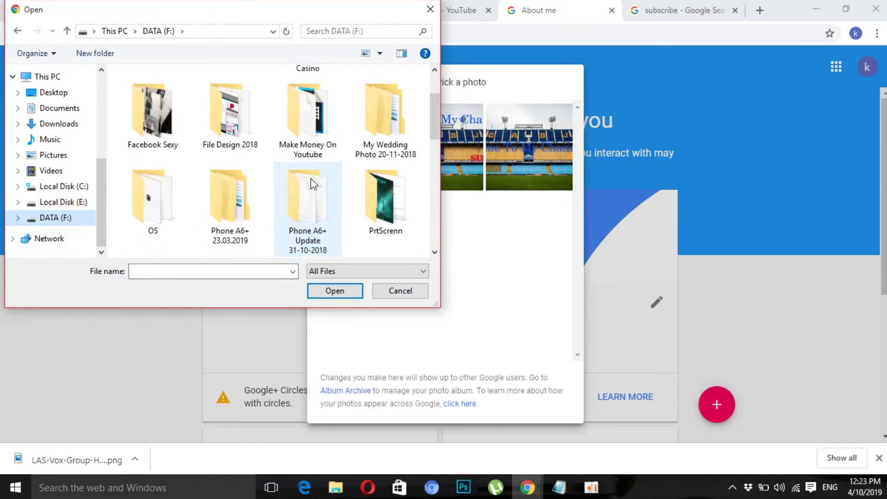
double_click(153, 136)
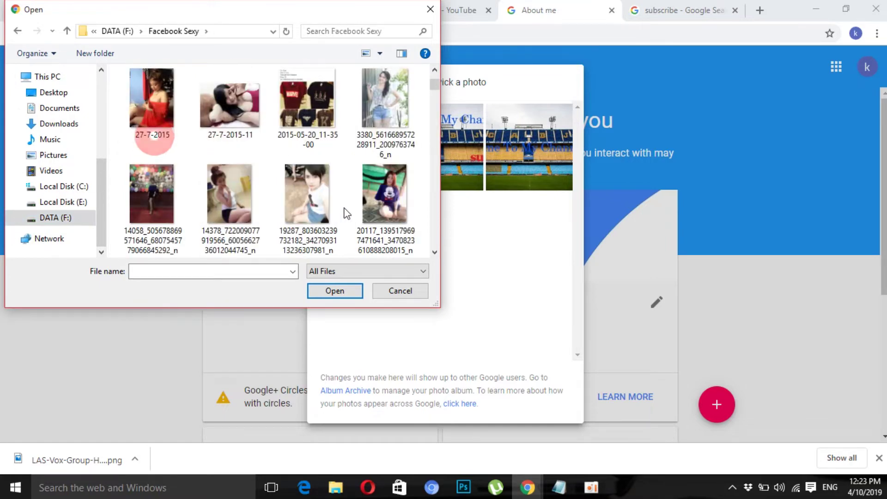
scroll(347, 213, down, 2)
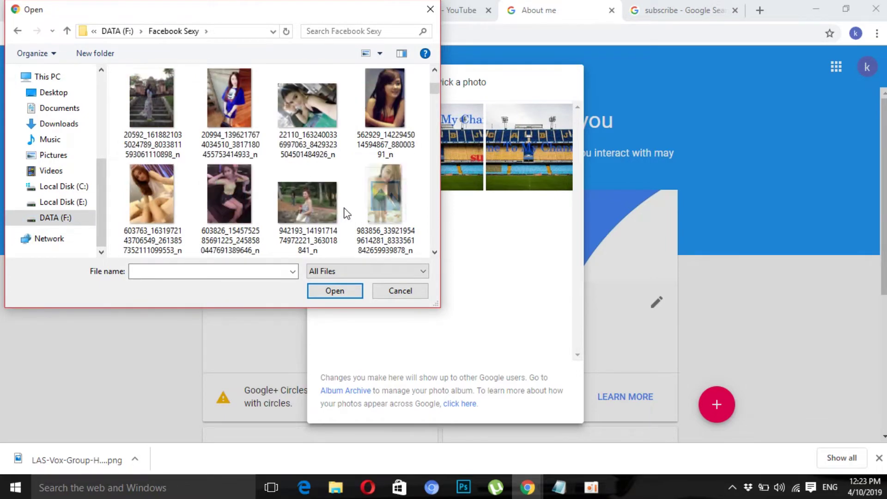
scroll(347, 213, down, 5)
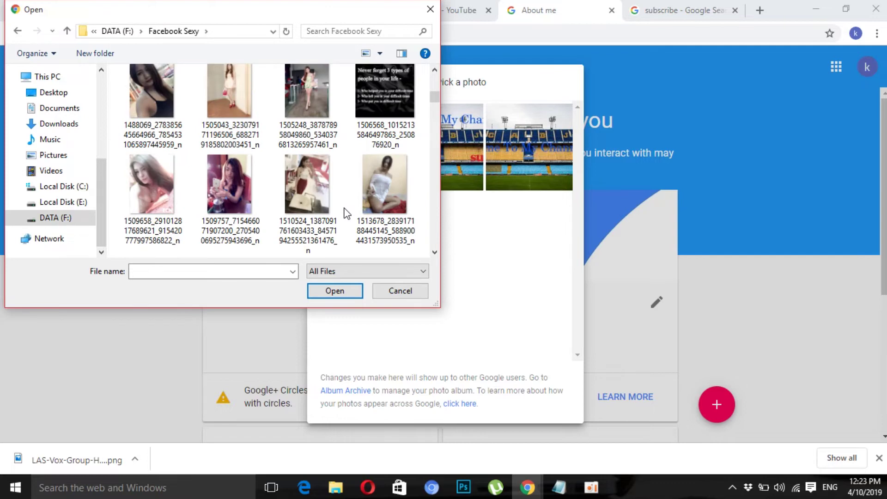
scroll(345, 212, up, 7)
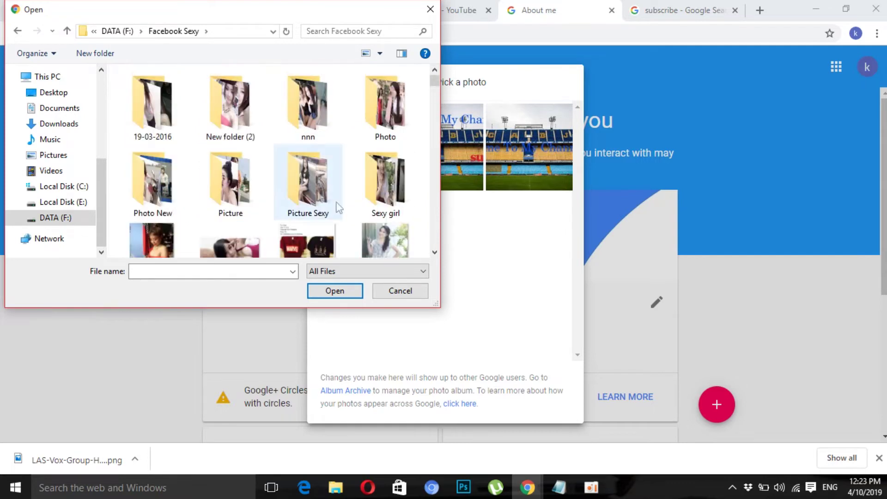
Upload the portrait whose file name starts with 11694840 from the nnn folder, adjust its square crop and set it as the profile photo
double_click(308, 140)
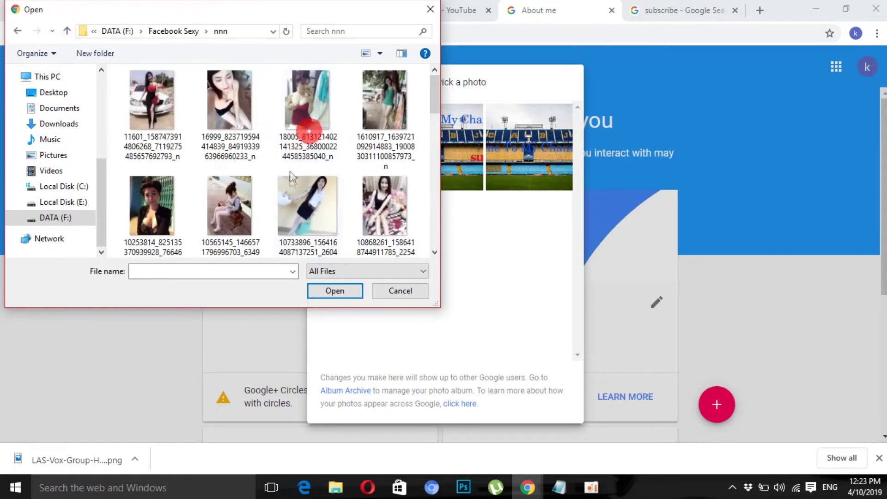
scroll(297, 203, down, 2)
scroll(298, 202, down, 3)
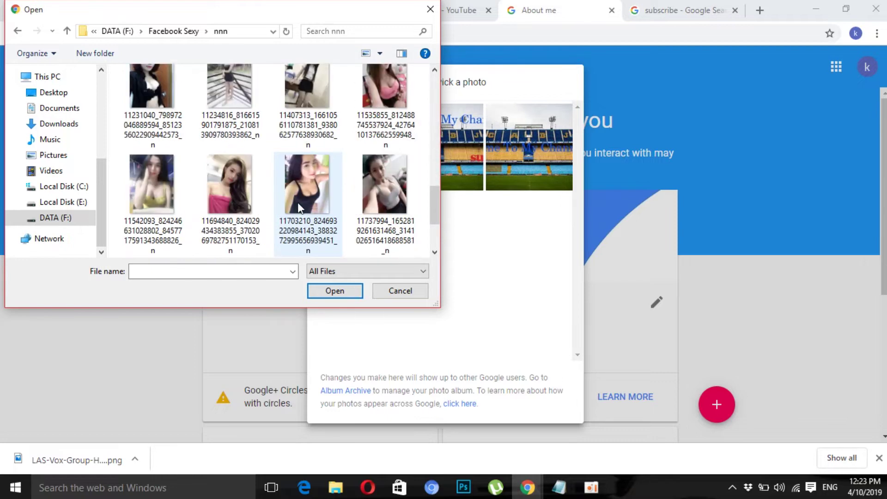
scroll(297, 202, down, 2)
scroll(298, 203, up, 3)
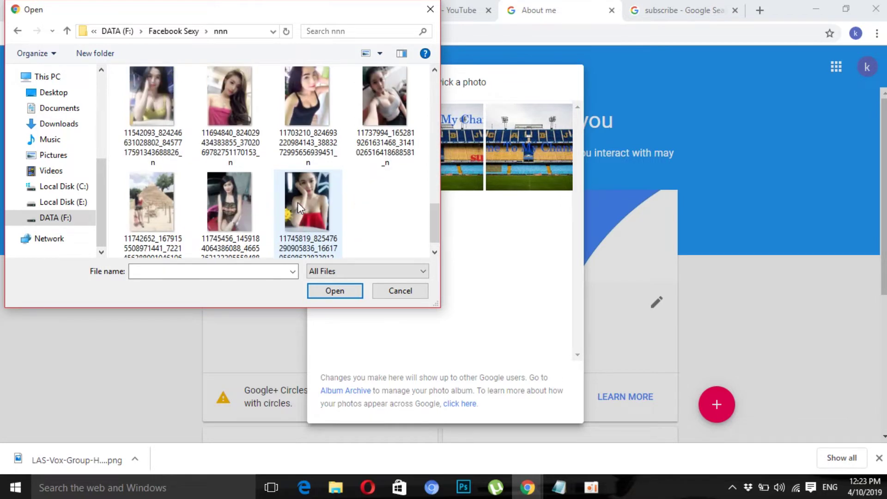
click(234, 215)
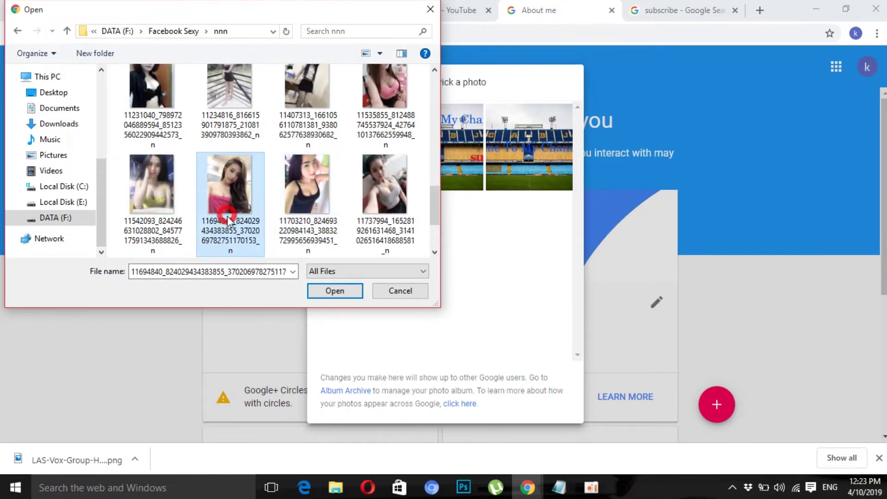
click(325, 291)
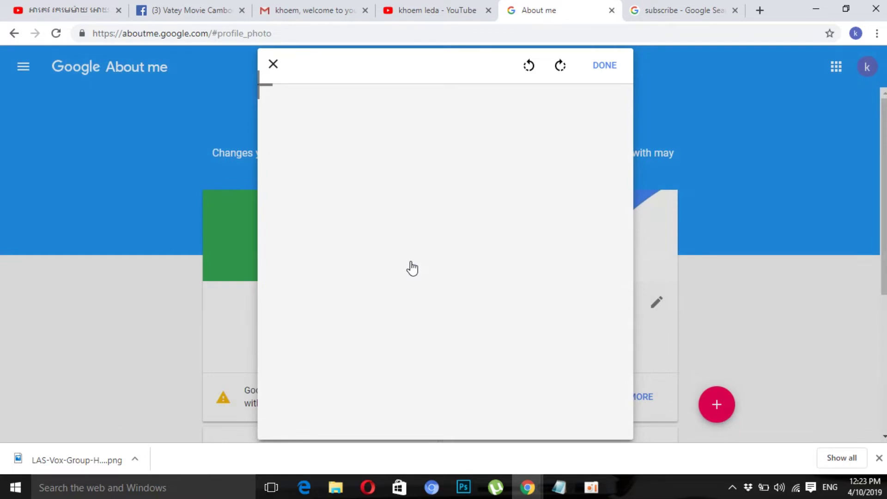
mouse_move(435, 277)
mouse_down()
mouse_move(440, 249)
mouse_move(437, 271)
mouse_up()
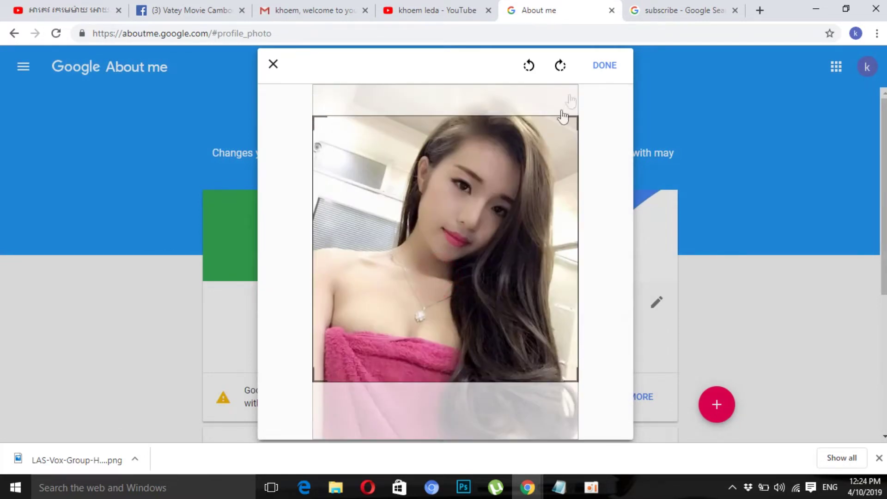
click(606, 66)
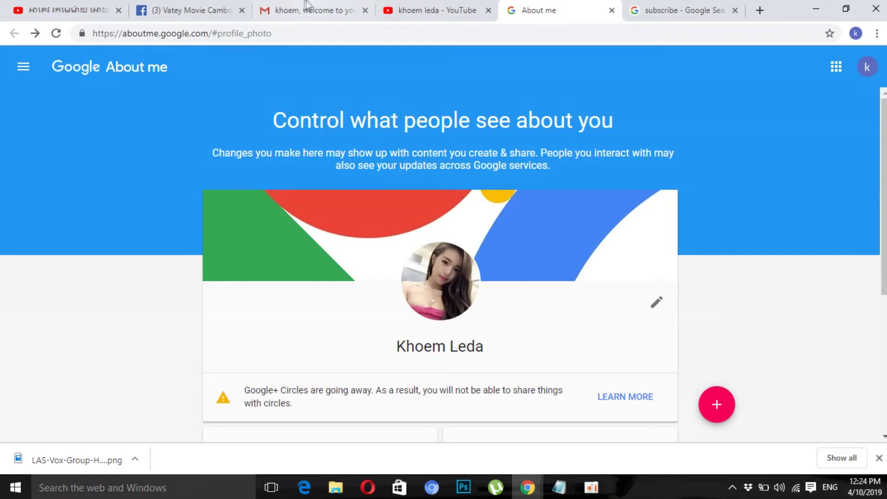
Close the Google About me page and reload the YouTube channel page to check the channel icon
click(612, 10)
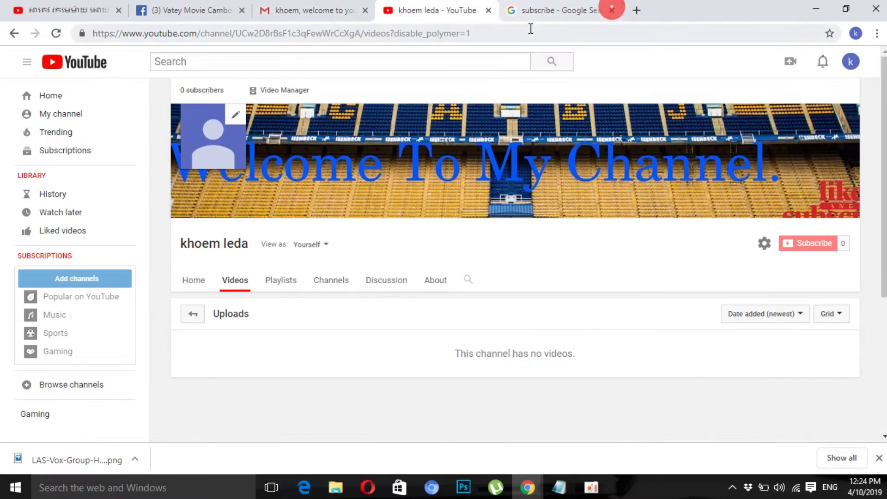
click(531, 28)
key(Return)
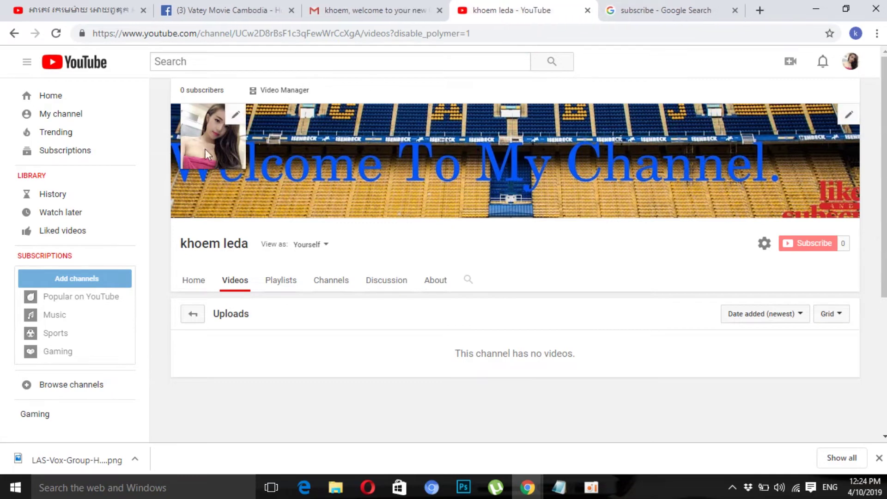
Switch to the Gmail page, reload it and open the account details to check the profile picture
click(378, 10)
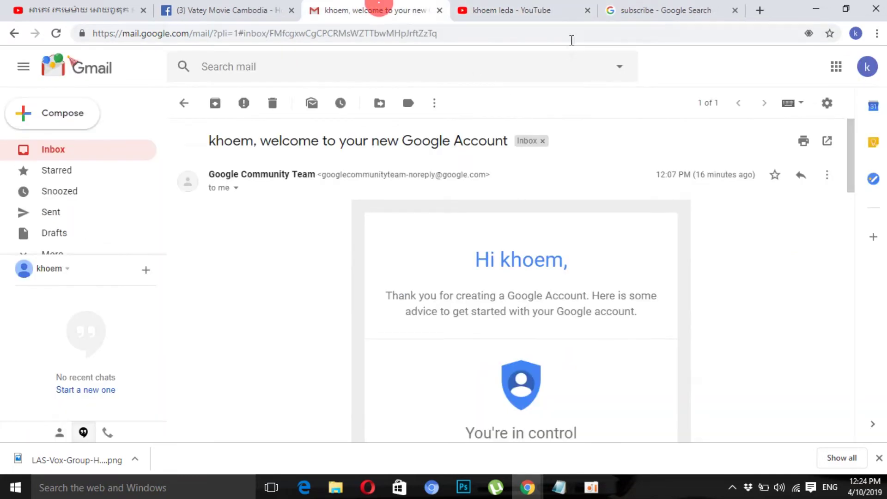
click(573, 35)
key(Return)
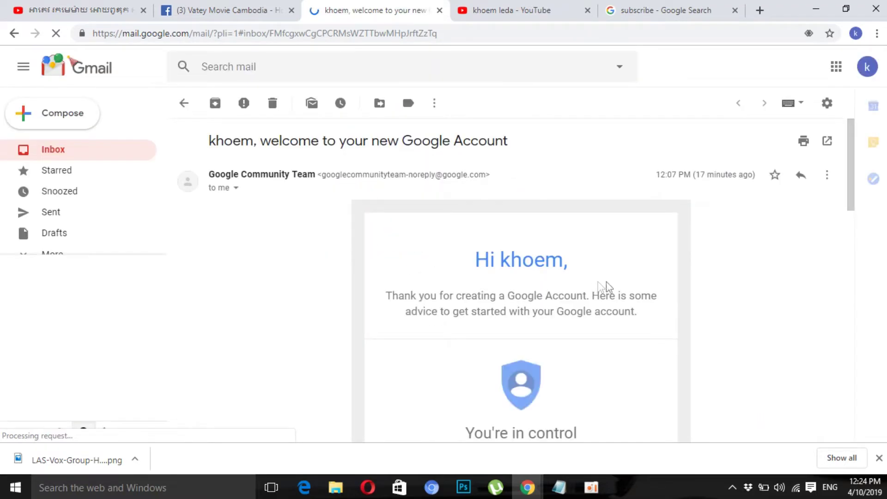
click(867, 67)
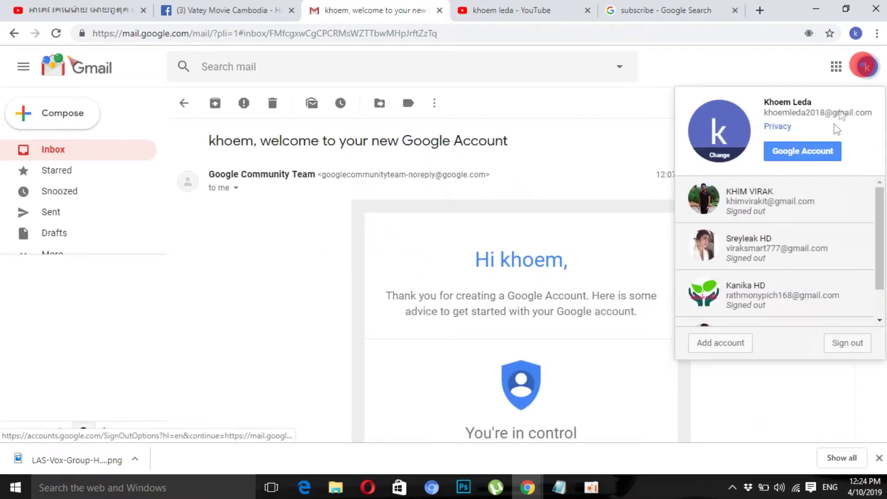
Return to the YouTube channel page and open the channel's About section to reach its description
click(782, 400)
click(516, 11)
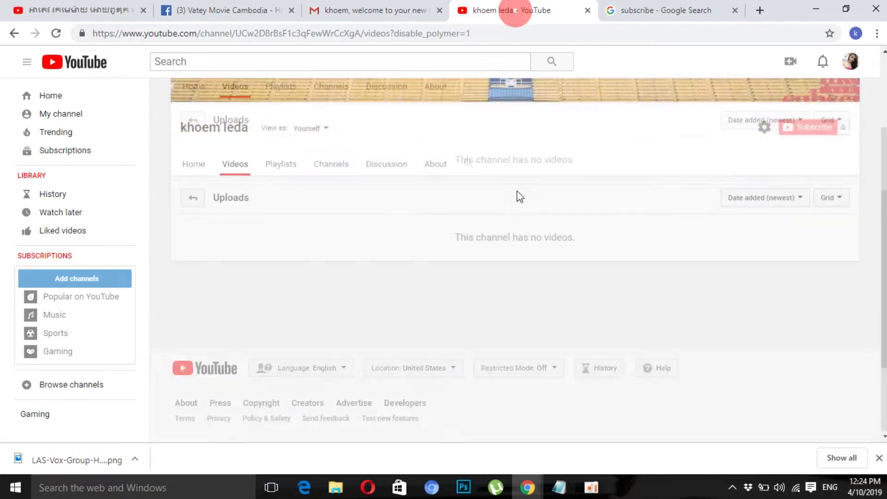
click(229, 306)
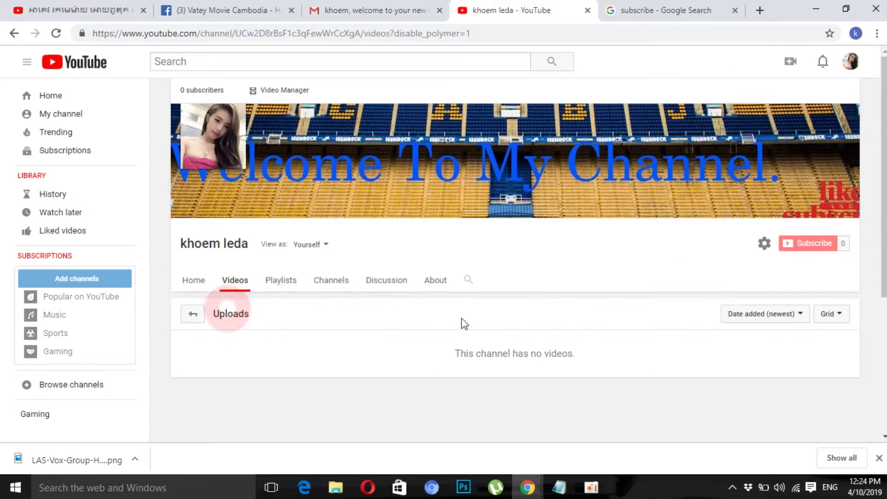
click(433, 280)
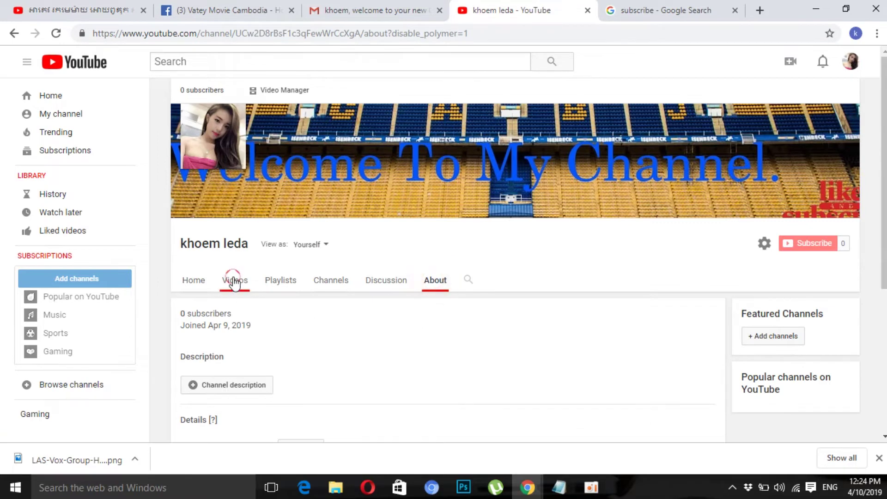
click(235, 281)
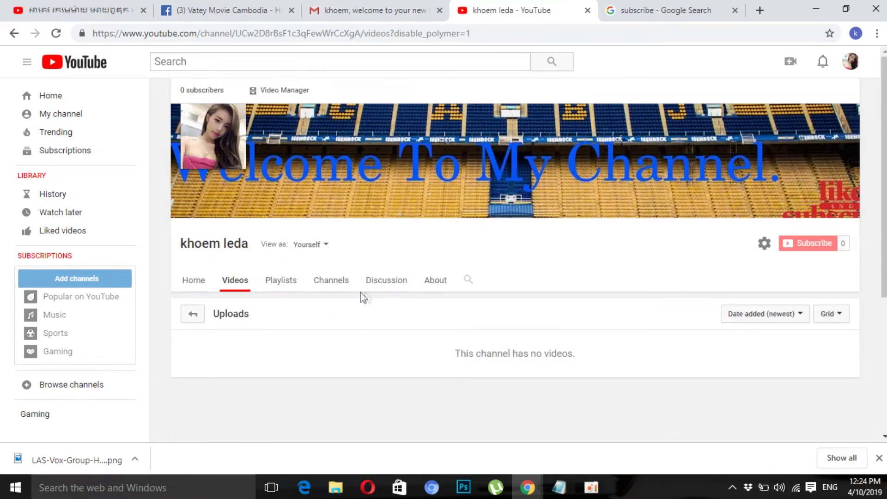
click(429, 285)
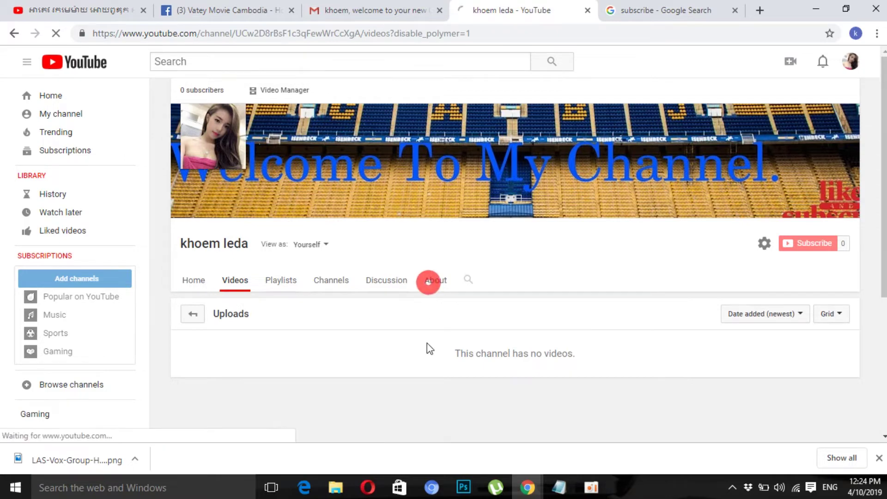
scroll(402, 297, down, 2)
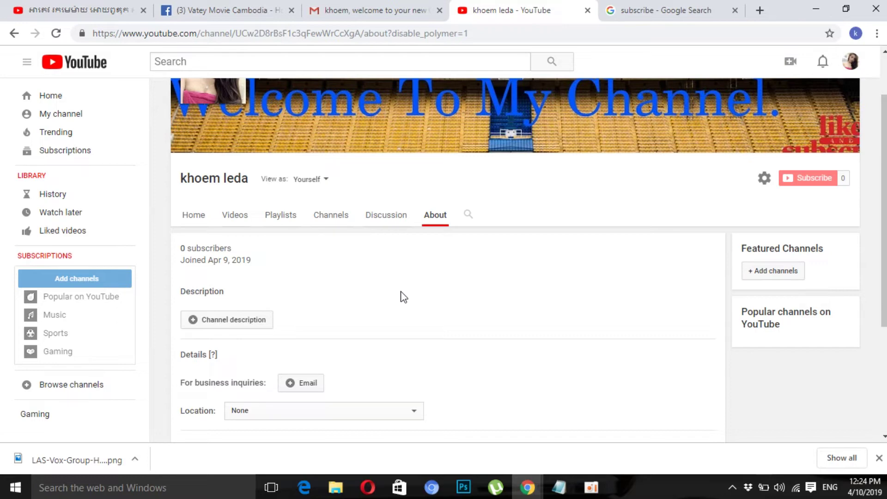
Switch to the Notepad description text and start a new line at "We created this channel", without a leading space
click(560, 490)
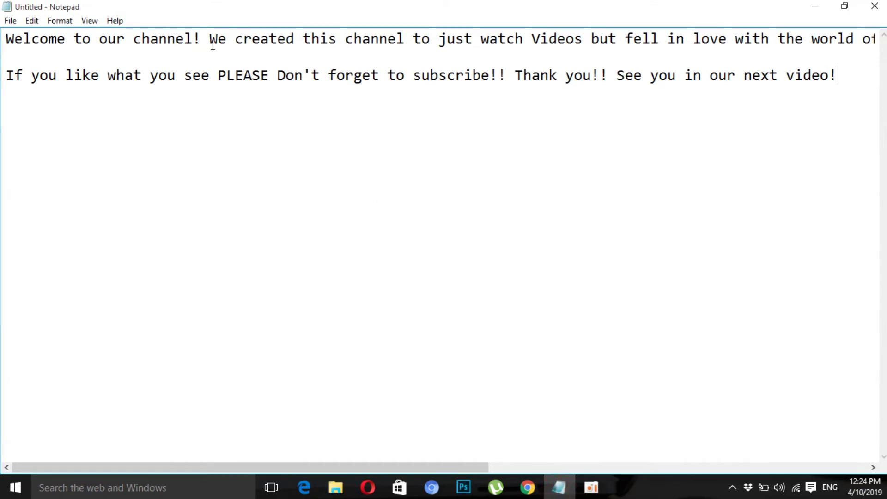
key(Return)
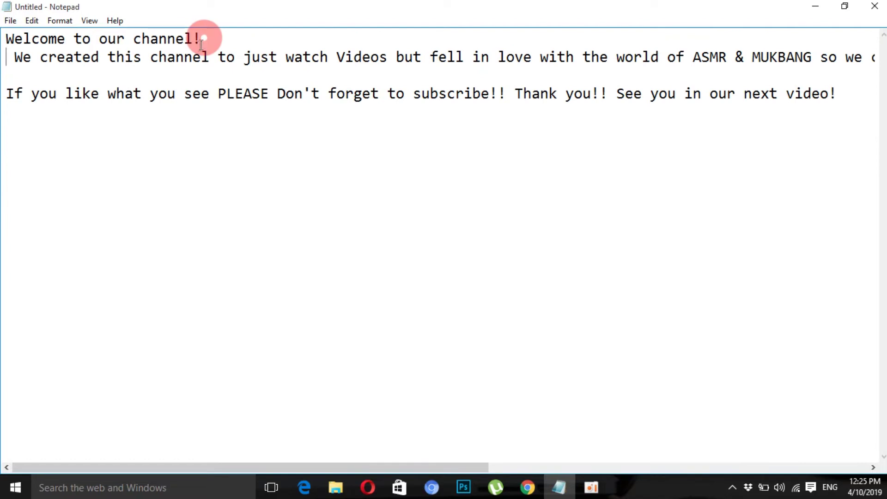
key(BackSpace)
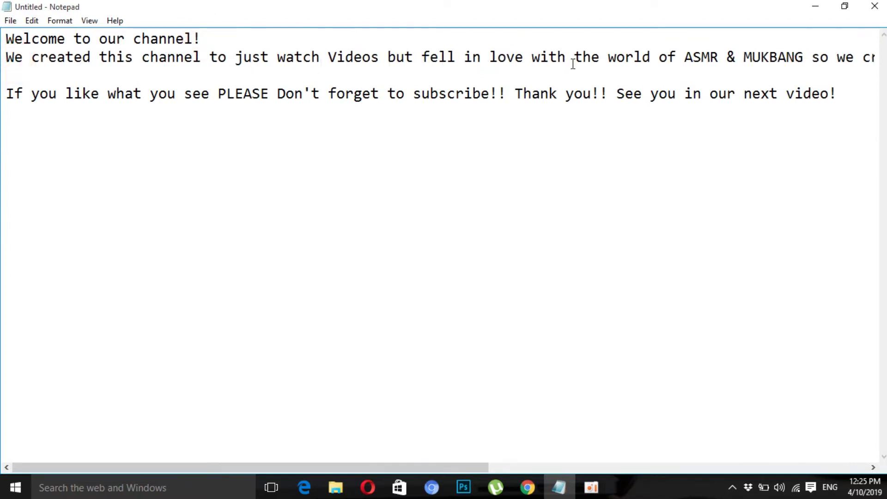
Remove "of ASMR & MUKBANG" after "fell in love with the world" and add a comma after "world"
key(BackSpace)
key(BackSpace)
key(BackSpace)
key(BackSpace)
key(BackSpace)
key(BackSpace)
key(BackSpace)
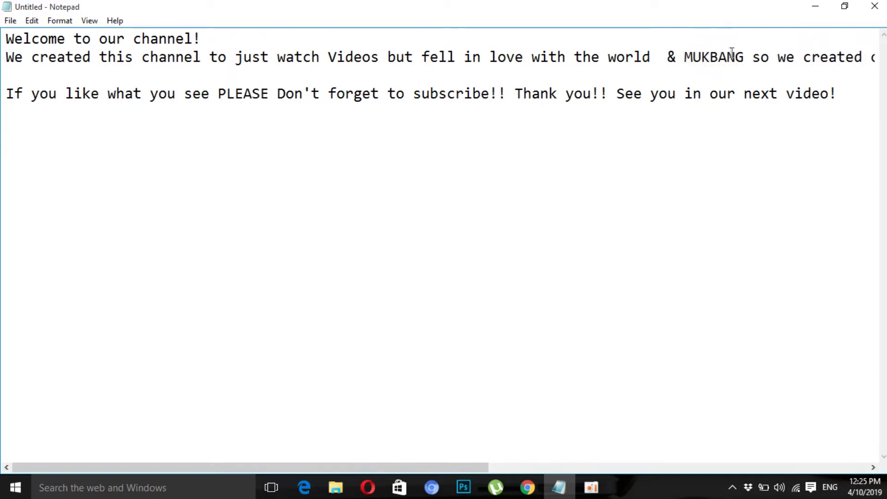
key(BackSpace)
key(BackSpace)
key(BackSpace)
key(BackSpace)
key(BackSpace)
key(BackSpace)
key(BackSpace)
key(BackSpace)
key(BackSpace)
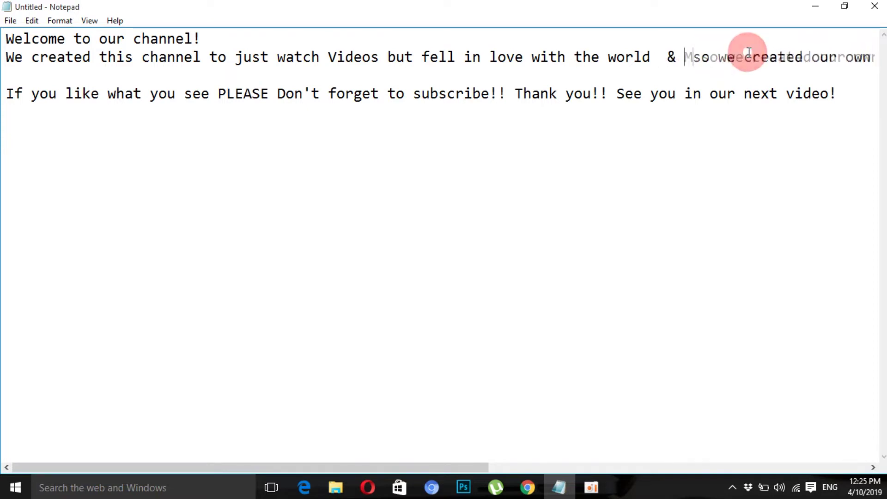
key(BackSpace)
key(BackSpace)
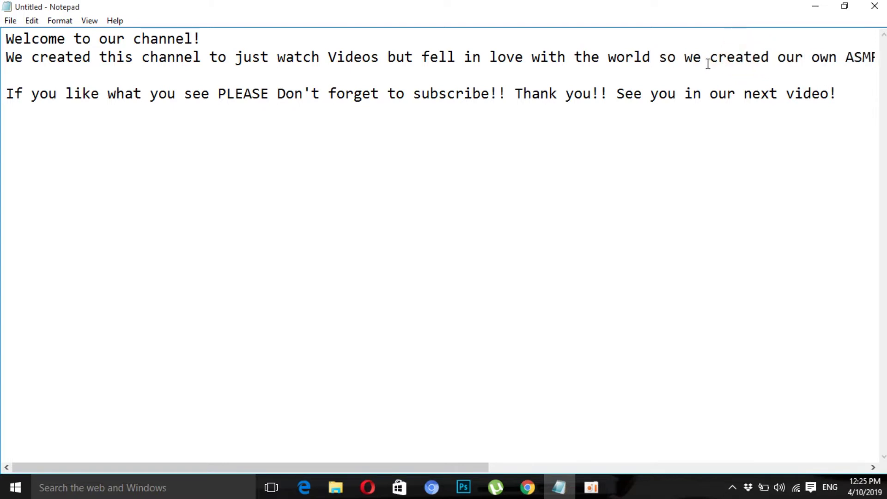
text(,)
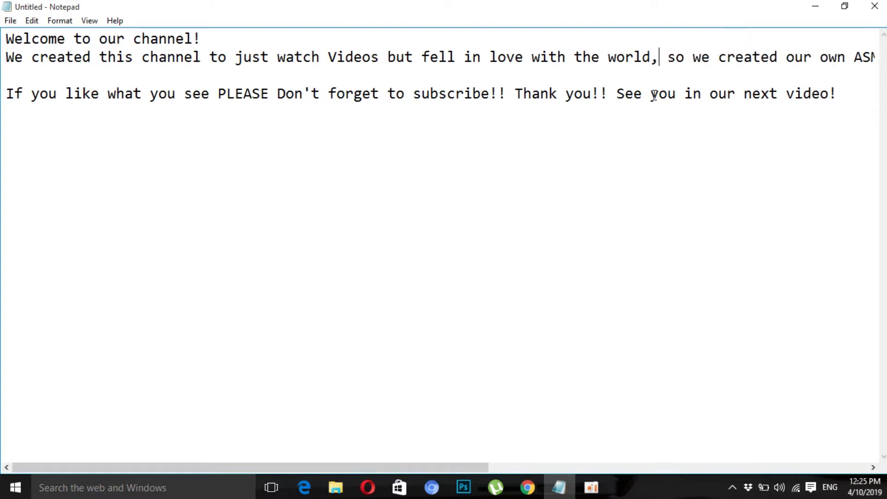
Copy the description text from "Welcome to our channel!" through "fell in love with the world,"
drag(660, 62, 3, 36)
right_click(105, 50)
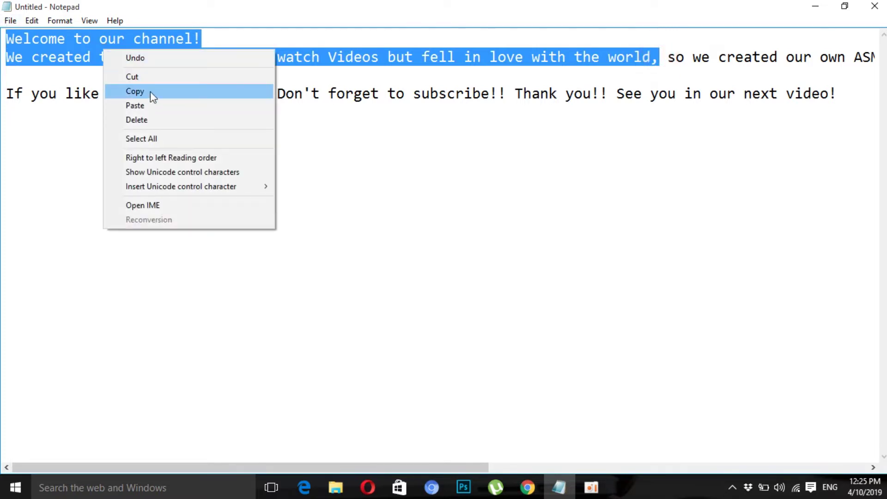